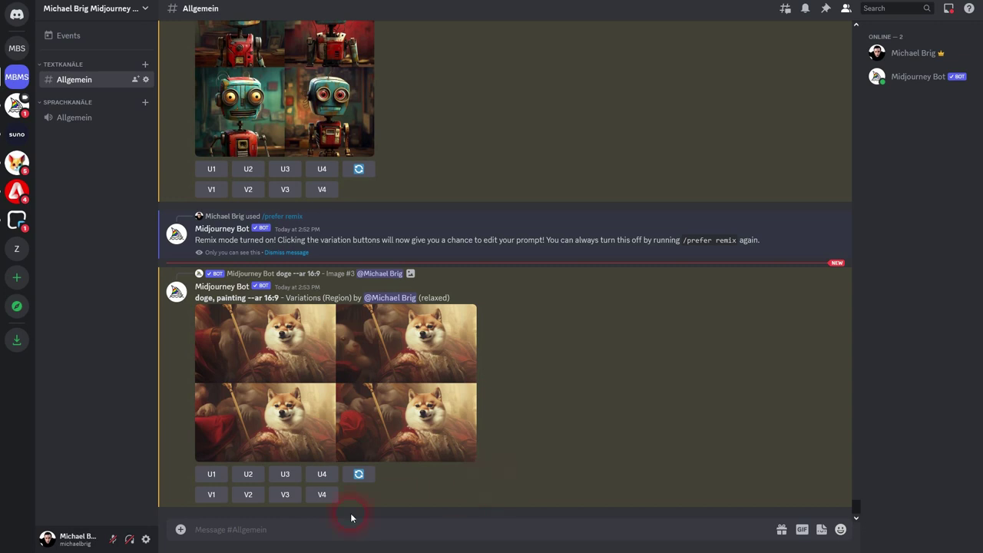
Queue a Midjourney /imagine job with the prompt 'doge'
type("/ima")
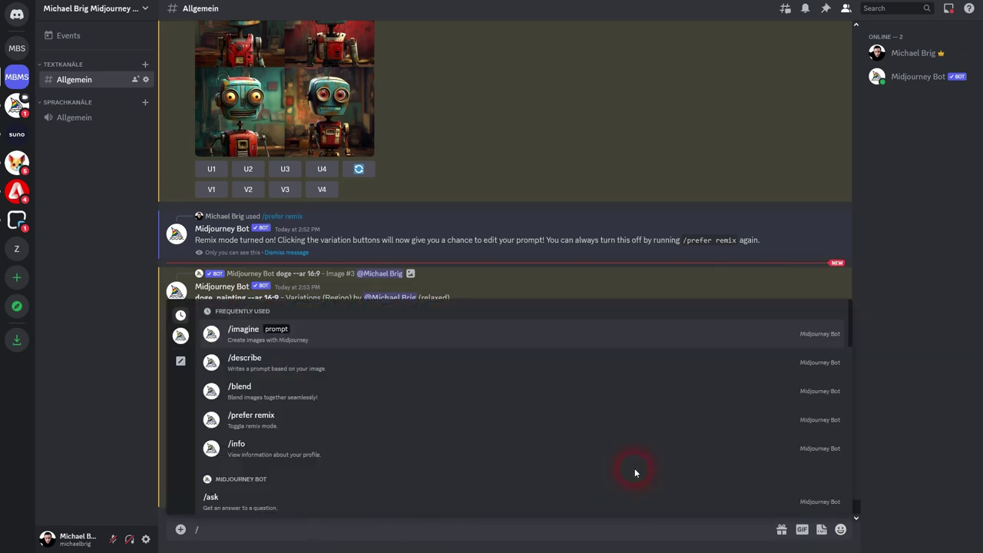
left_click(462, 506)
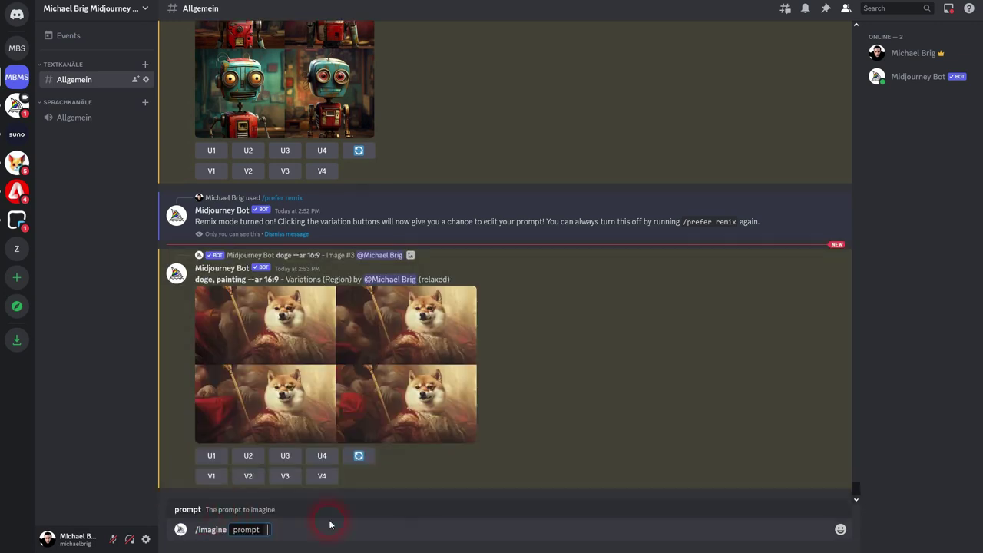
type("doge")
key("Return")
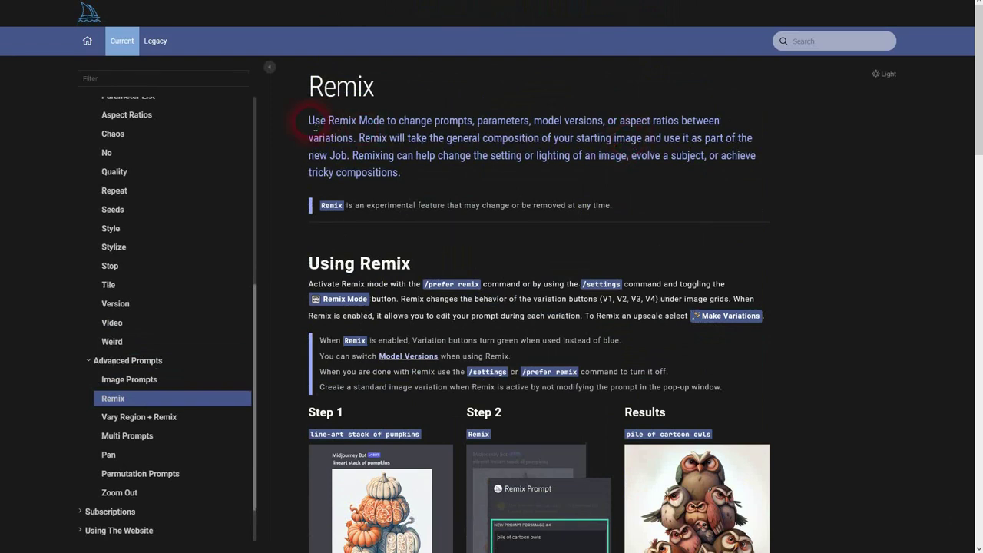
left_click_drag(309, 123, 719, 123)
left_click_drag(308, 139, 361, 144)
left_click(385, 141)
left_click_drag(359, 140, 353, 161)
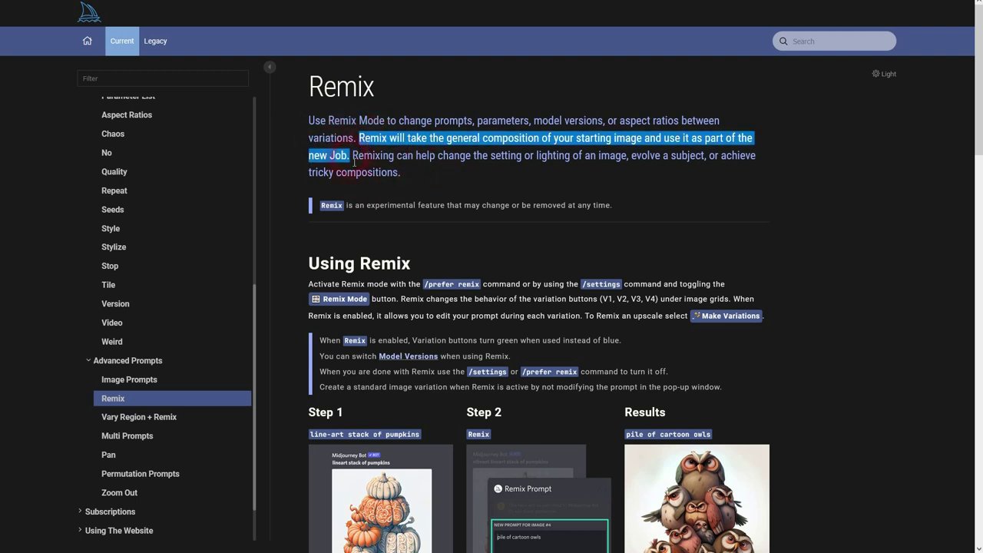
left_click(413, 173)
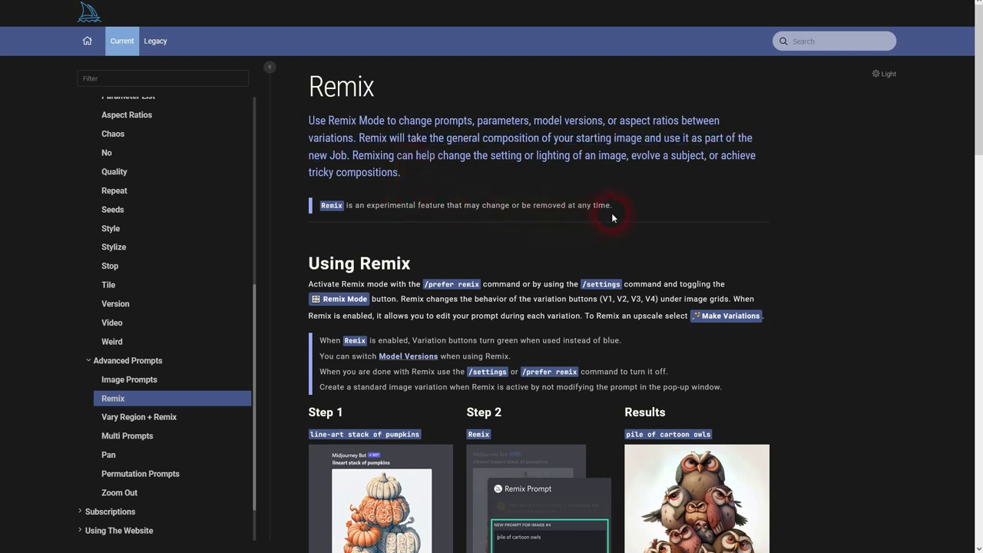
scroll(607, 211, "down", 4)
scroll(583, 198, "up", 3)
scroll(563, 185, "down", 1)
left_click_drag(302, 126, 481, 129)
key("ctrl+c")
left_click(434, 131)
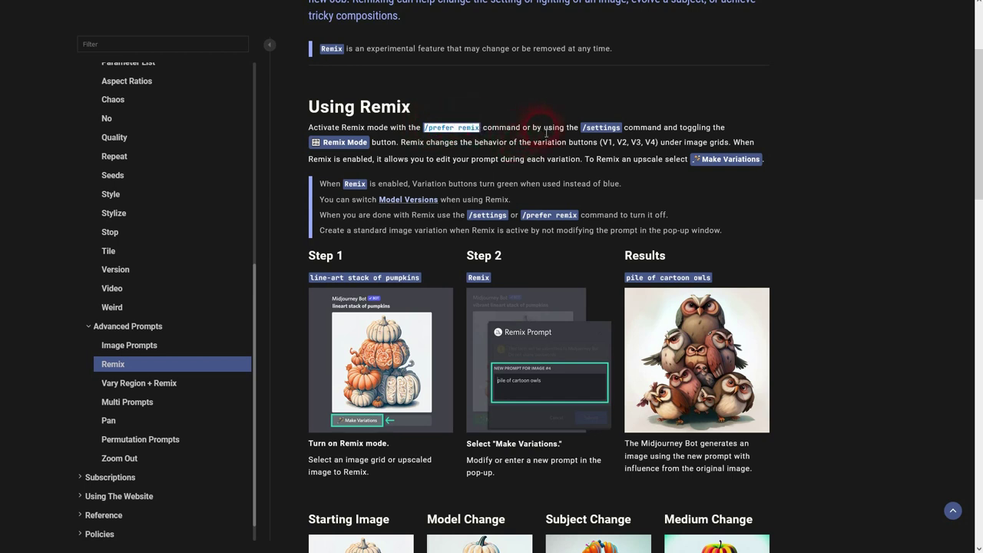
left_click_drag(582, 127, 622, 129)
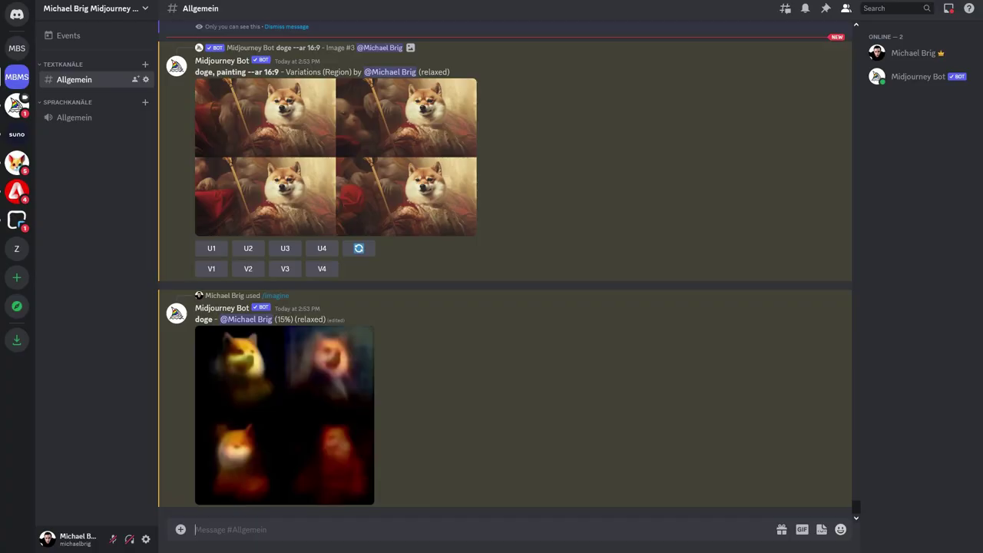
Send /prefer remix to turn Midjourney's Remix mode off
key("alt+Tab")
left_click(227, 530)
key("ctrl+v")
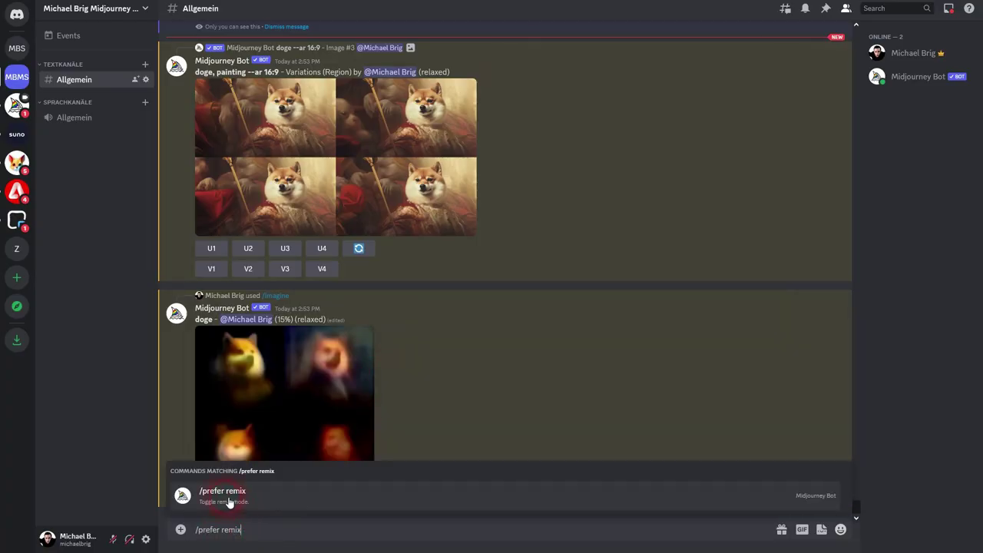
left_click_drag(258, 529, 182, 530)
type("/pr")
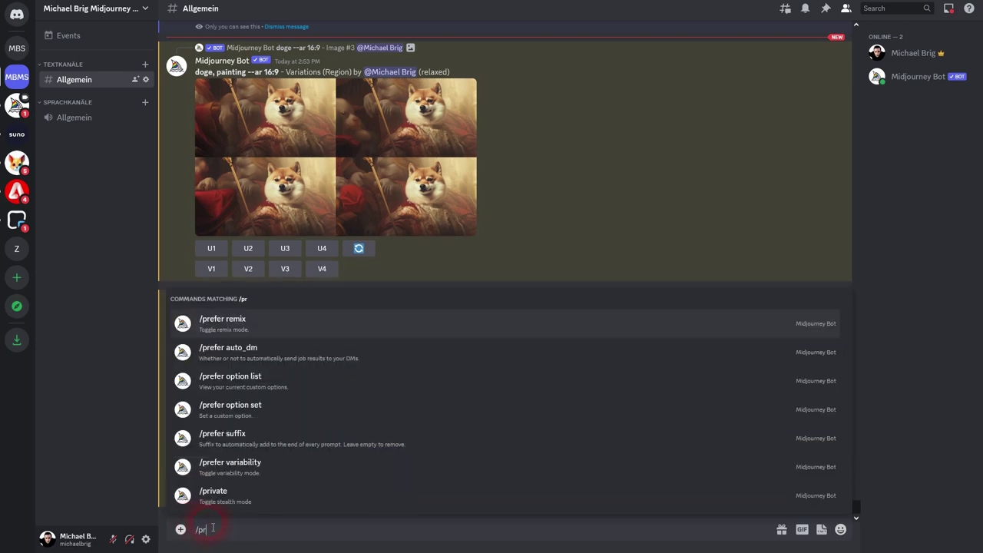
left_click(261, 330)
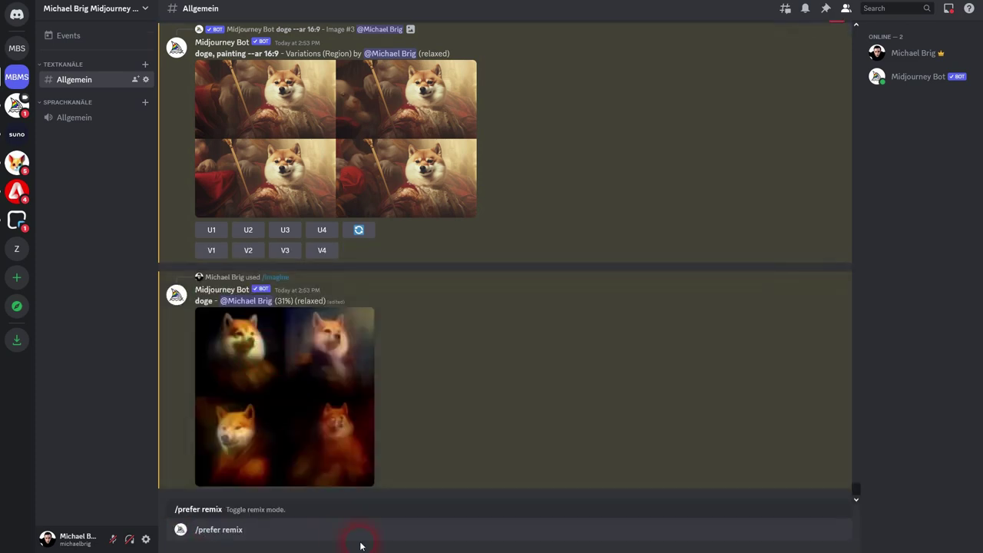
key("Return")
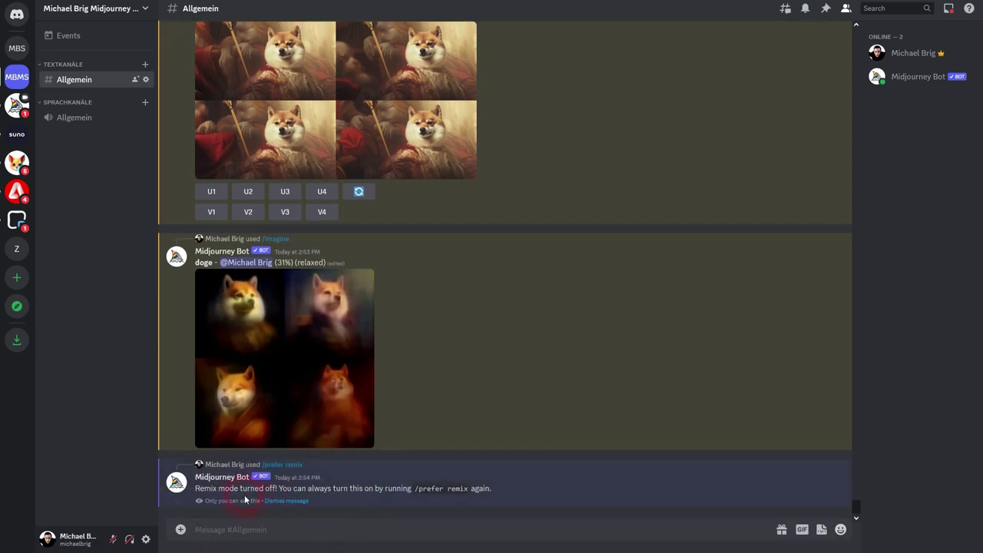
left_click_drag(205, 489, 395, 498)
Send /prefer remix again so Remix mode is turned back on
left_click(361, 527)
type("/prefer remix")
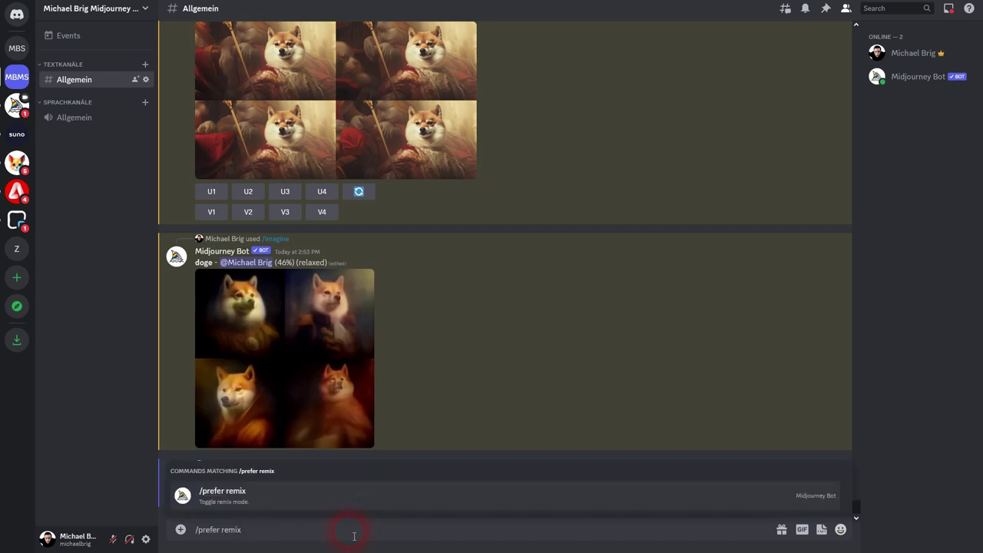
key("Return")
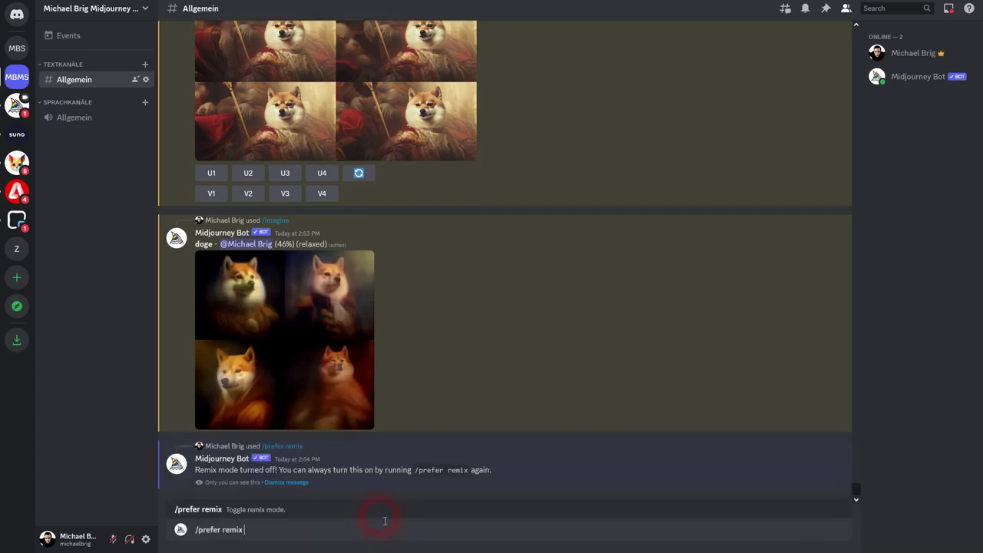
key("Return")
left_click_drag(241, 492, 276, 490)
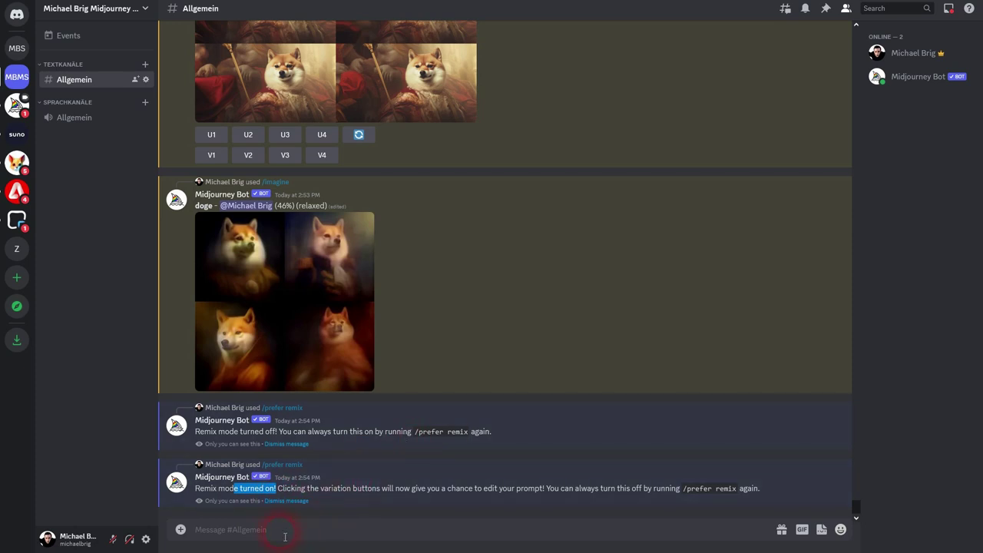
Send /settings to show the Midjourney settings panel
left_click(283, 537)
type("/se")
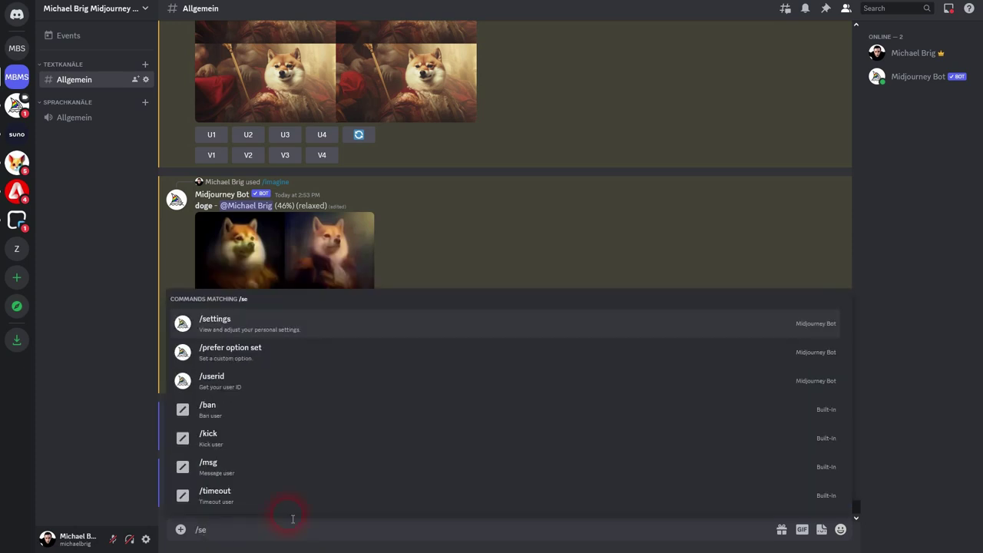
left_click(196, 326)
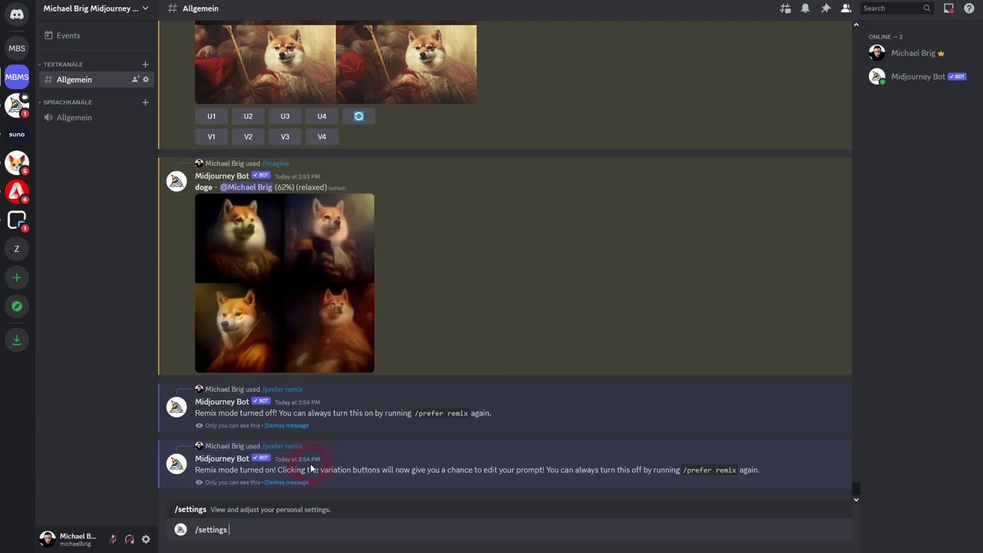
key("Return")
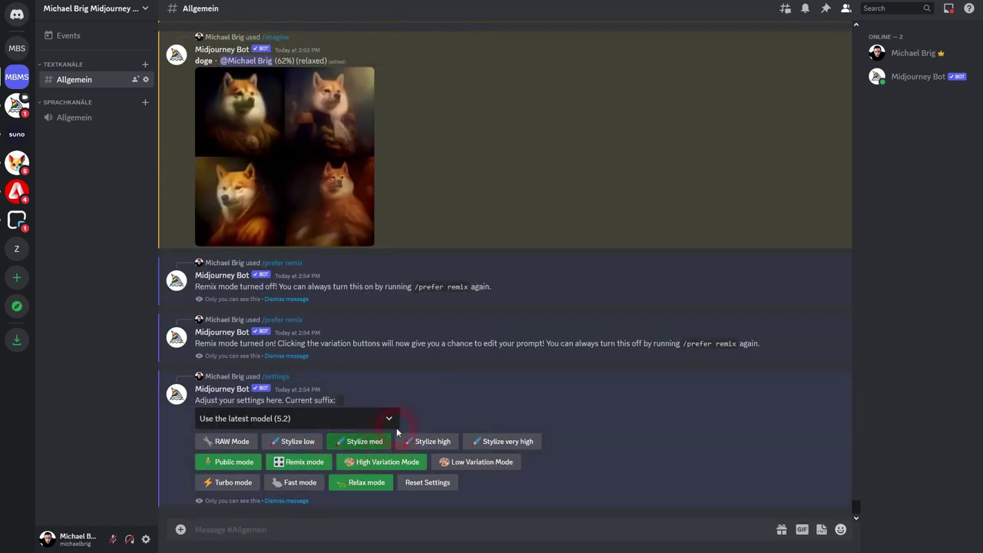
Toggle Remix mode on in the settings panel and keep Stylize med selected
left_click(291, 464)
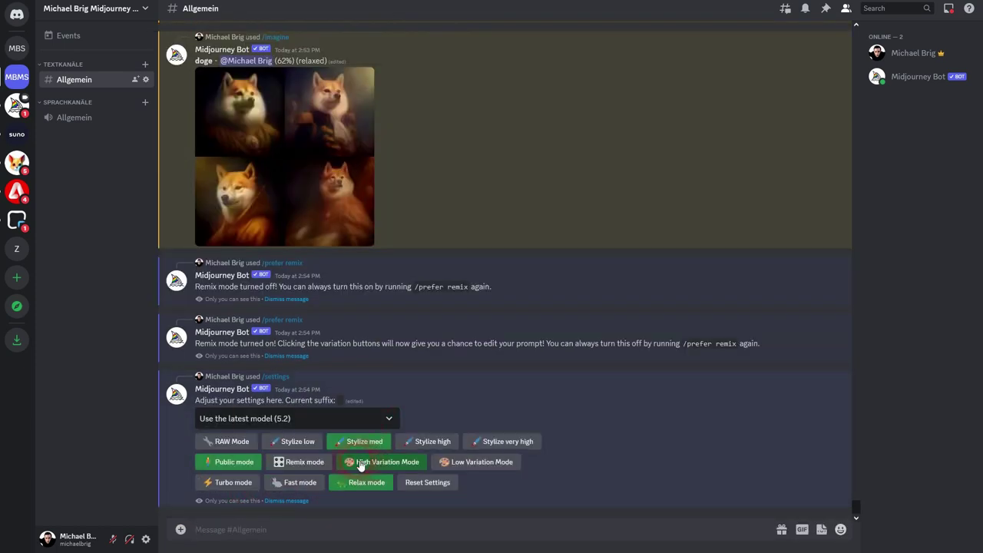
left_click(318, 464)
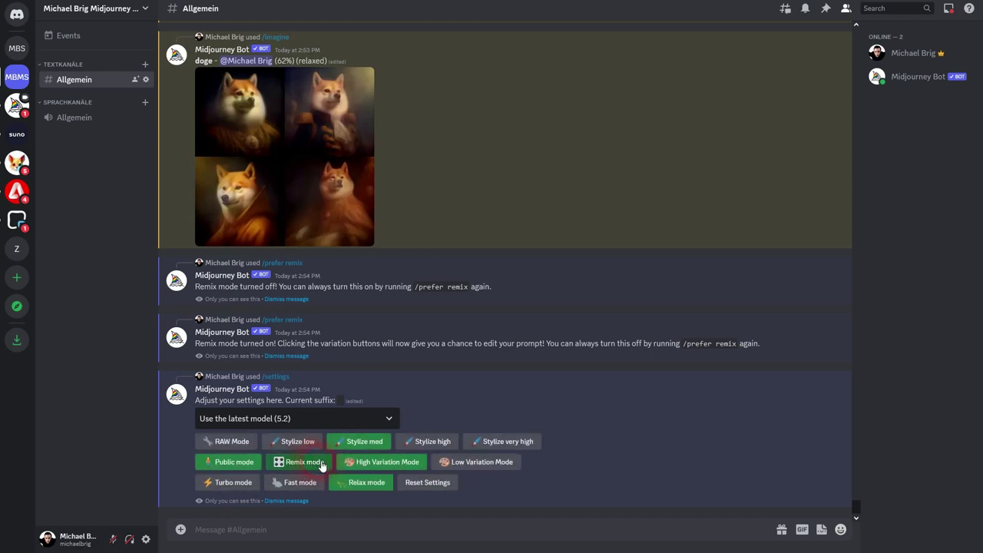
left_click(363, 444)
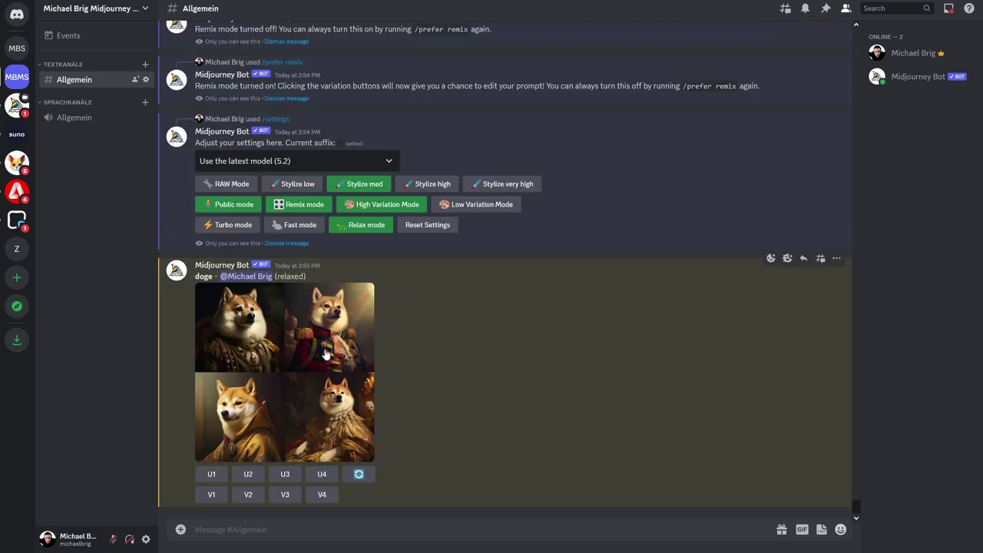
Remix doge image 4 (V4) with the prompt 'doge, cartoon style' and submit it
left_click(286, 352)
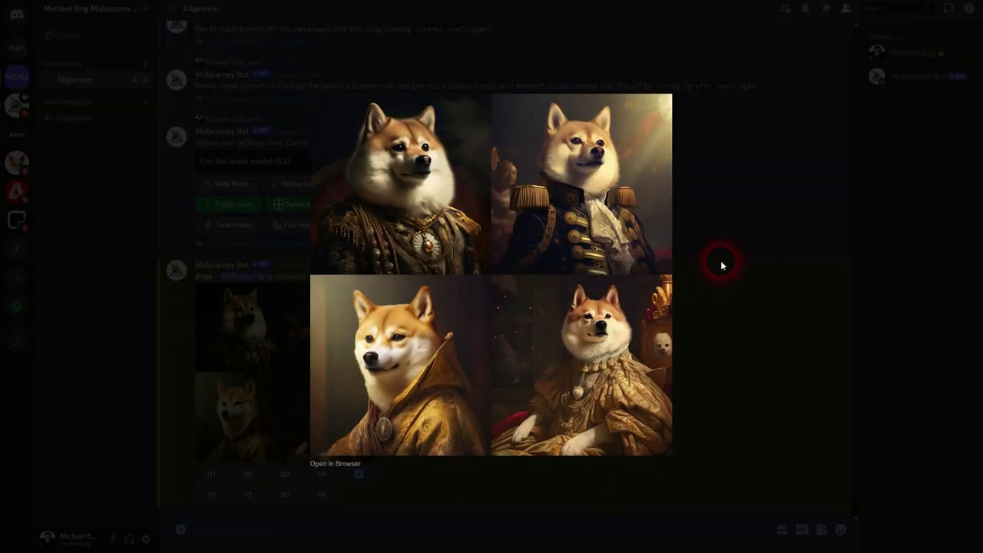
left_click(746, 308)
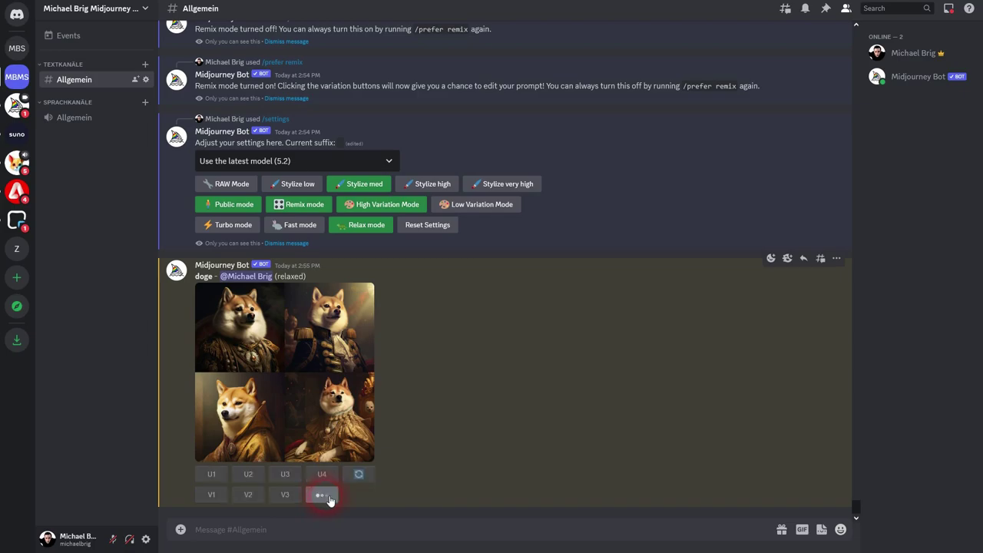
left_click(322, 495)
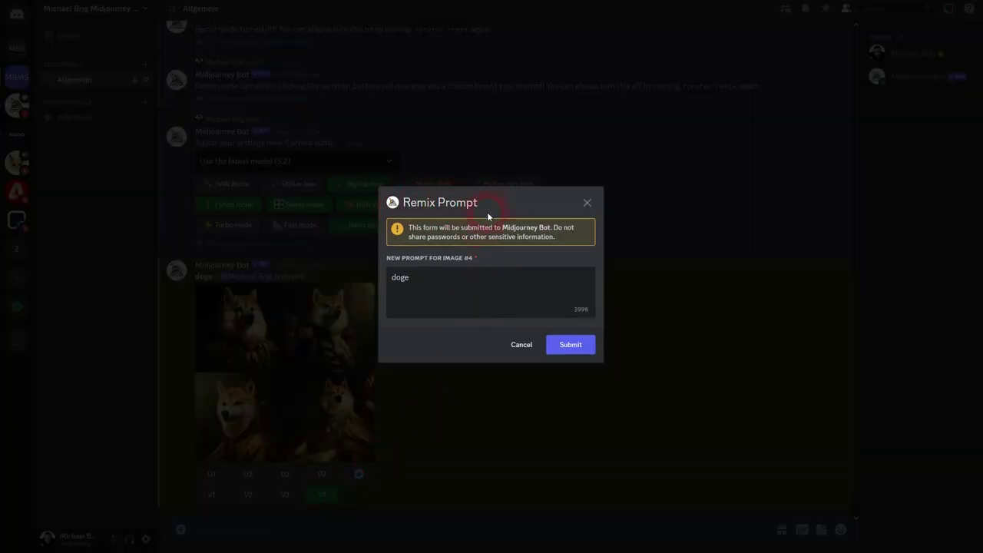
left_click_drag(423, 288, 367, 282)
left_click(441, 284)
left_click(571, 348)
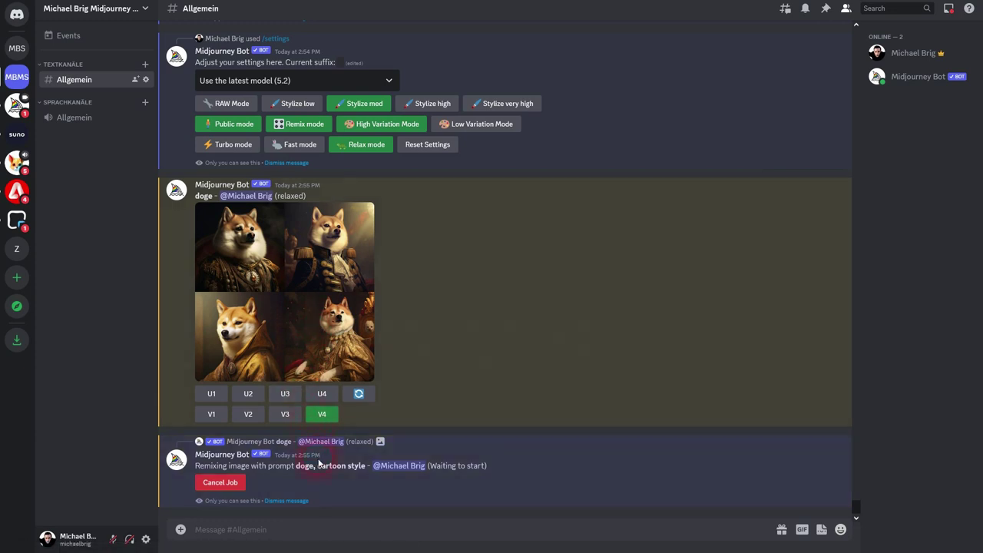
Check the cartoon-style remix status and switch Remix mode off
left_click_drag(322, 474, 365, 468)
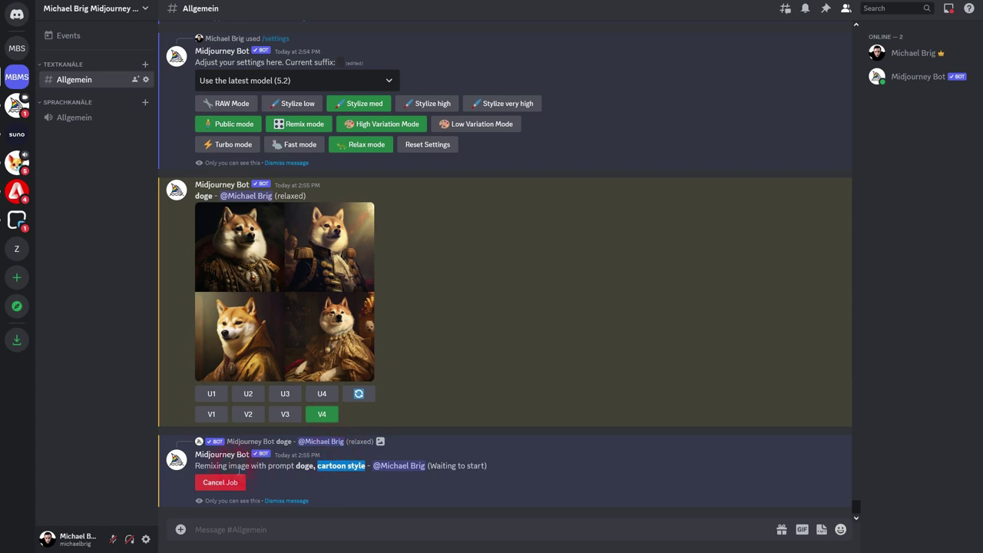
left_click_drag(196, 466, 275, 467)
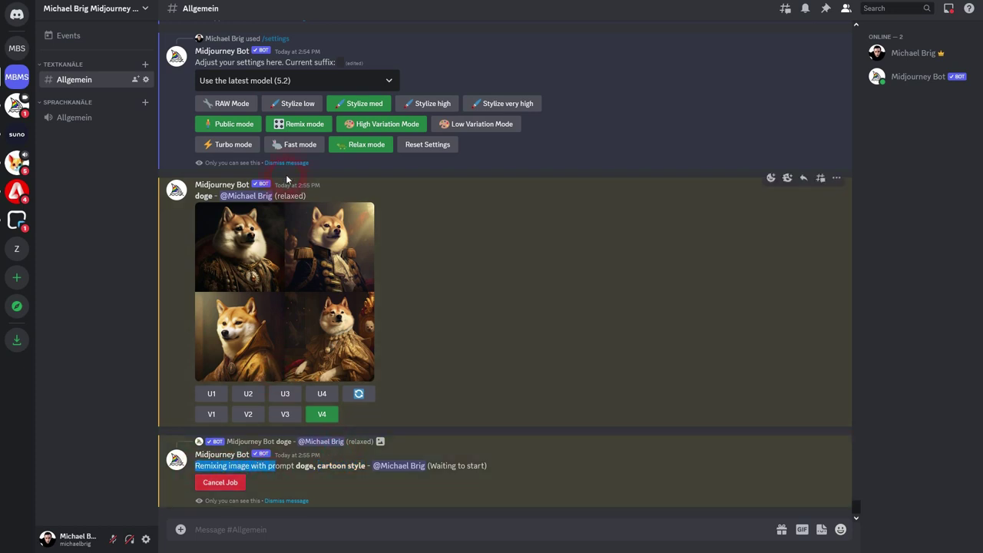
left_click(311, 126)
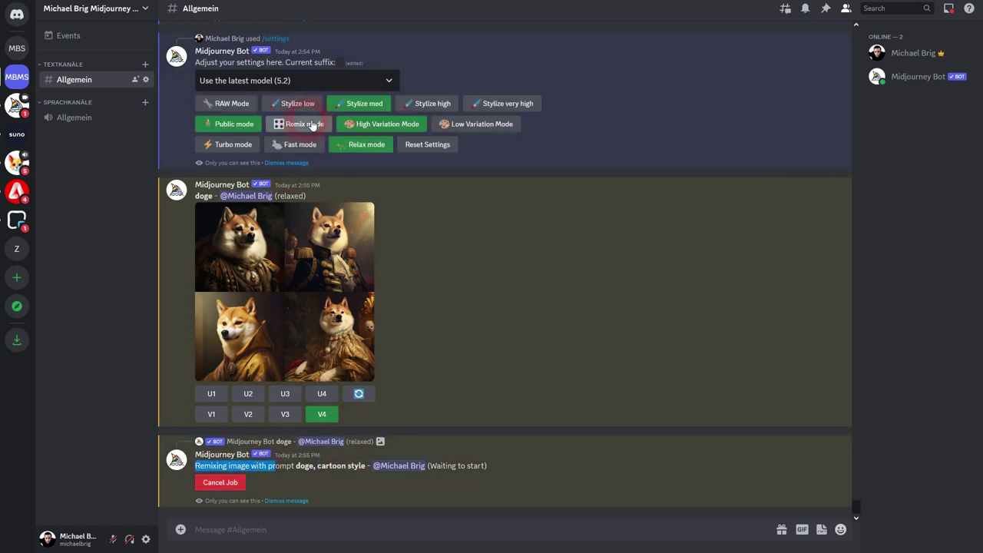
Queue variations of doge image 3 (V3) and review both jobs in the chat
left_click(284, 415)
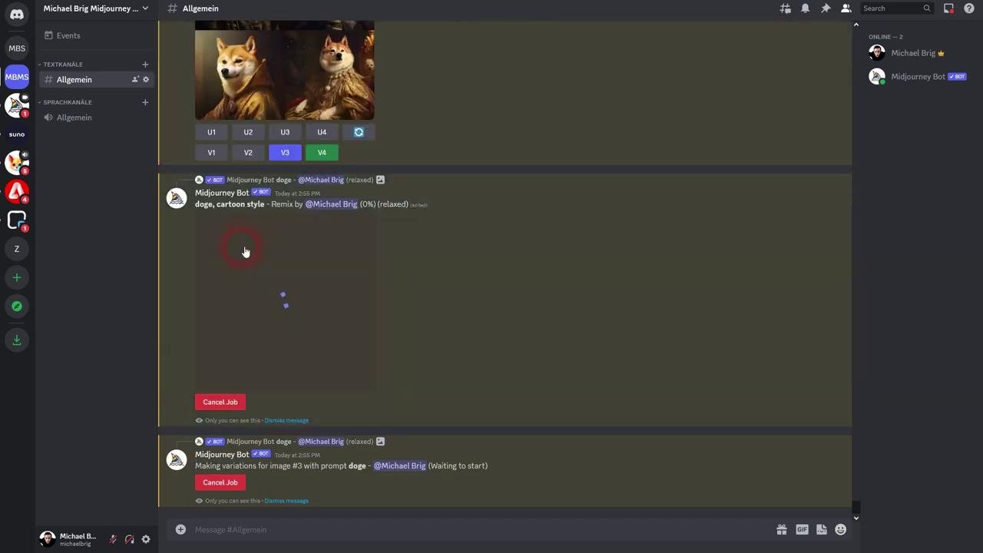
left_click_drag(221, 465, 384, 466)
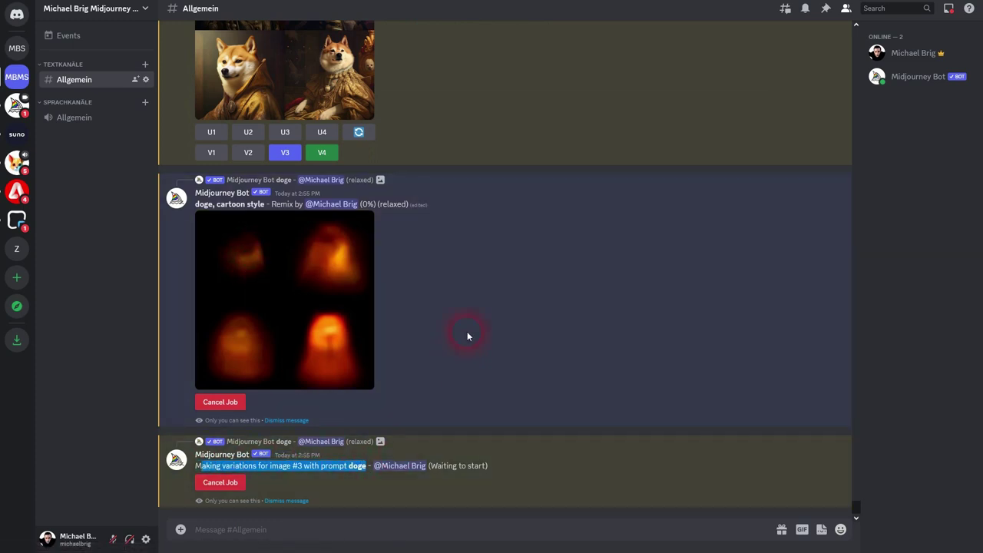
scroll(469, 331, "up", 3)
scroll(469, 332, "up", 1)
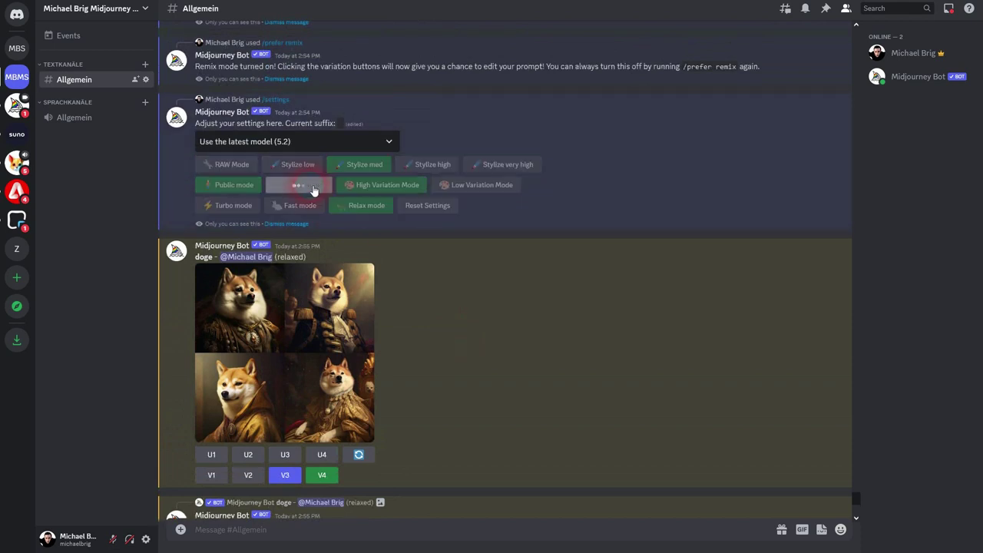
scroll(518, 305, "down", 4)
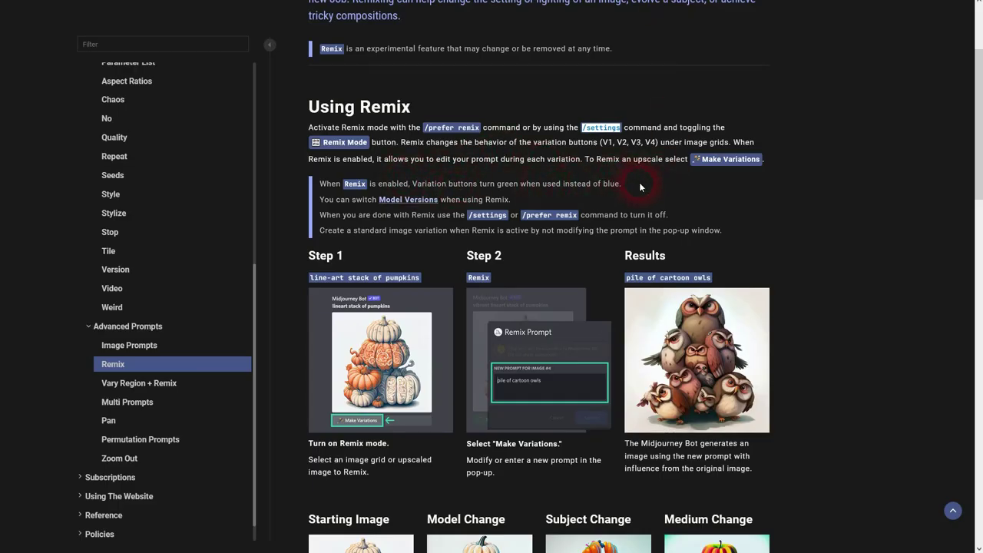
Review the Remix guide's model, subject and medium change examples, marking the 'vibrant illustrated' caption
left_click_drag(641, 187, 483, 187)
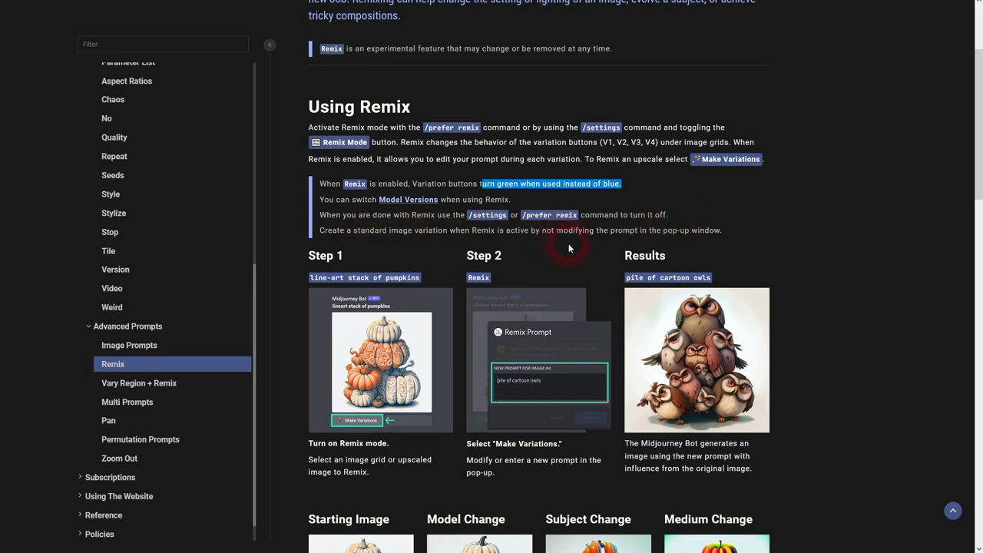
scroll(569, 242, "down", 2)
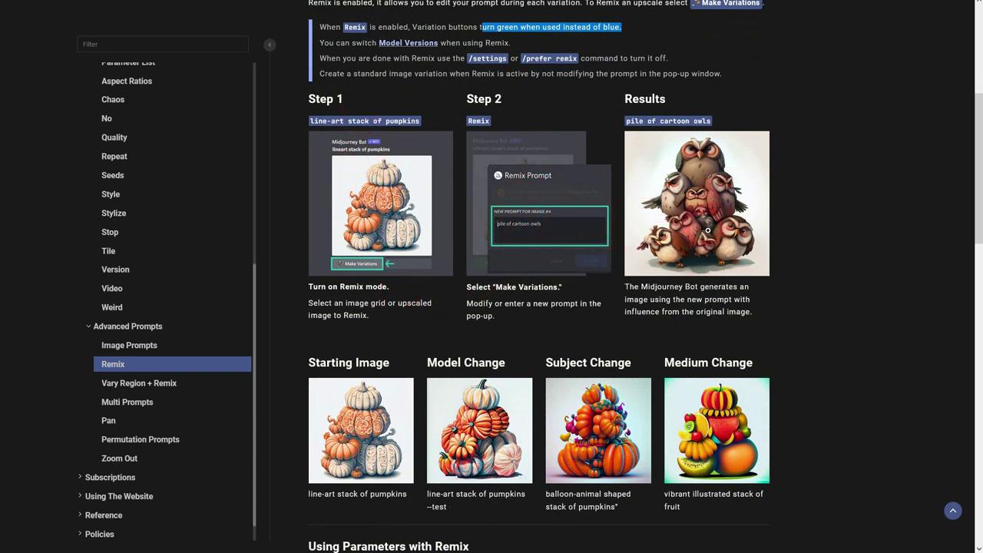
scroll(709, 231, "down", 2)
left_click_drag(307, 340, 451, 353)
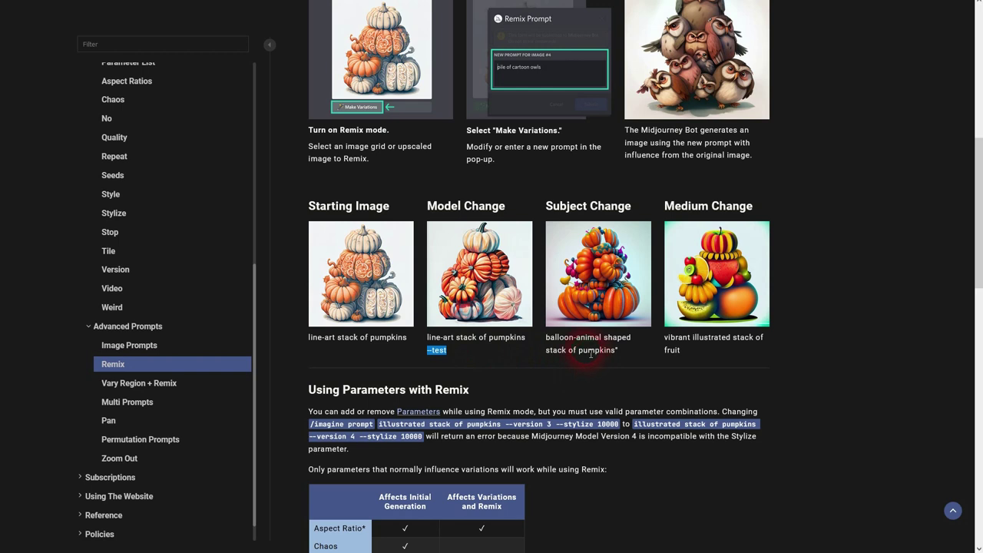
left_click_drag(546, 339, 632, 346)
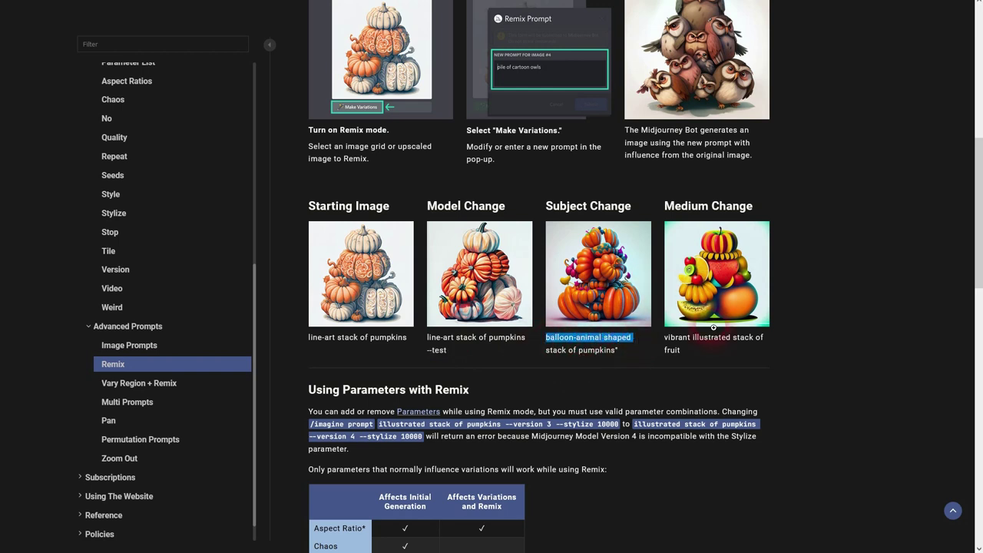
left_click(668, 342)
mouse_move(670, 342)
left_mouse_down()
mouse_move(749, 338)
mouse_move(742, 354)
mouse_move(734, 343)
mouse_move(654, 342)
mouse_move(671, 352)
left_mouse_up()
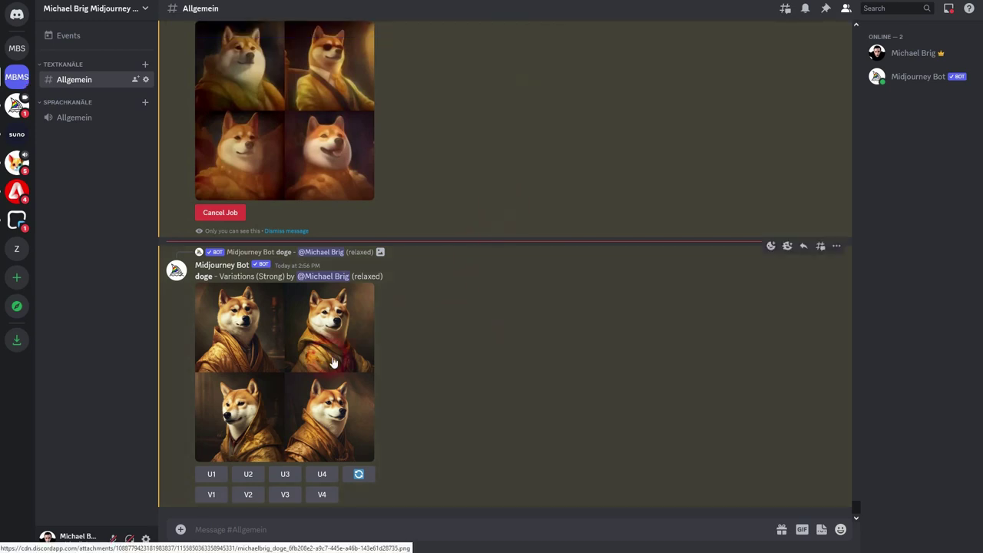
Scroll the Discord channel down to the finished doge Variations (Strong) grid
scroll(333, 363, "up", 3)
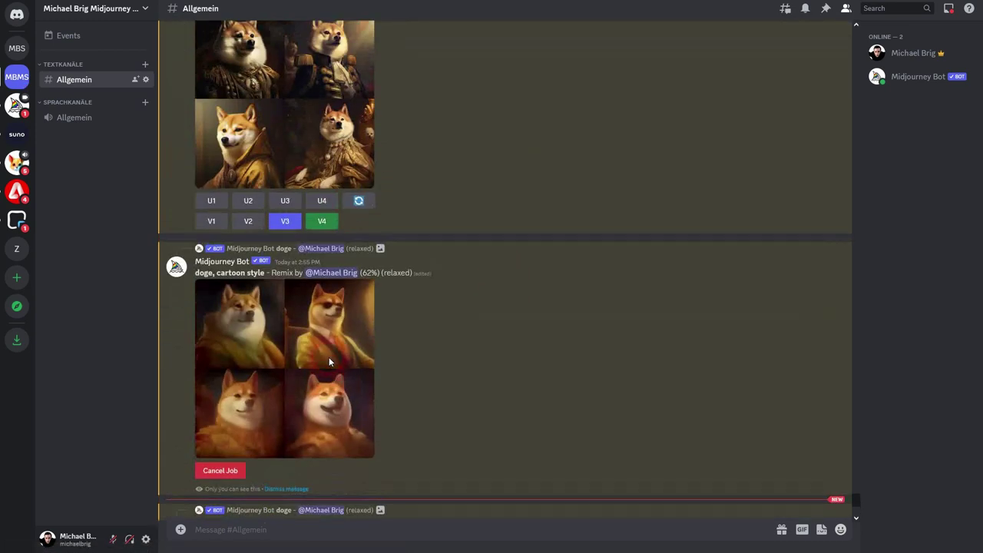
double_click(281, 274)
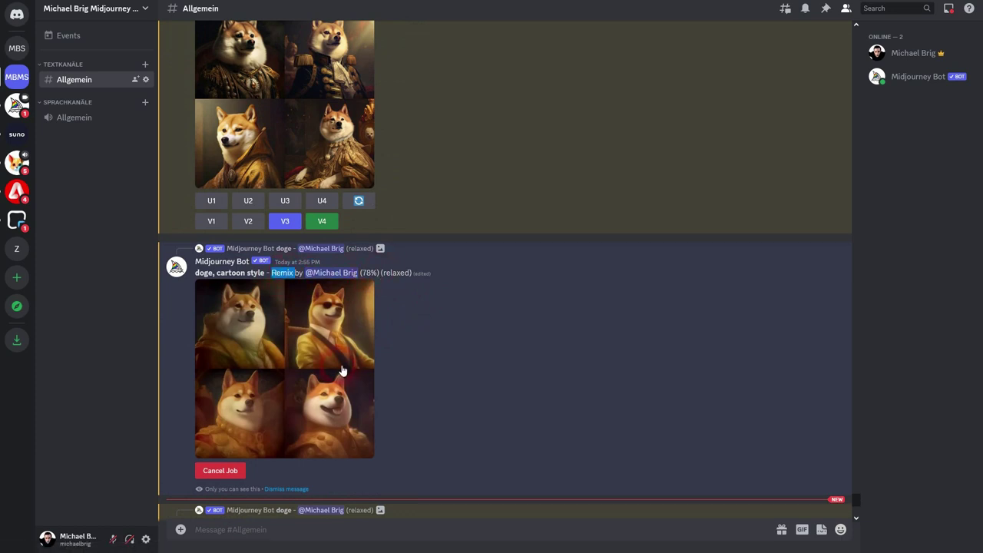
scroll(338, 372, "down", 1)
scroll(338, 366, "down", 4)
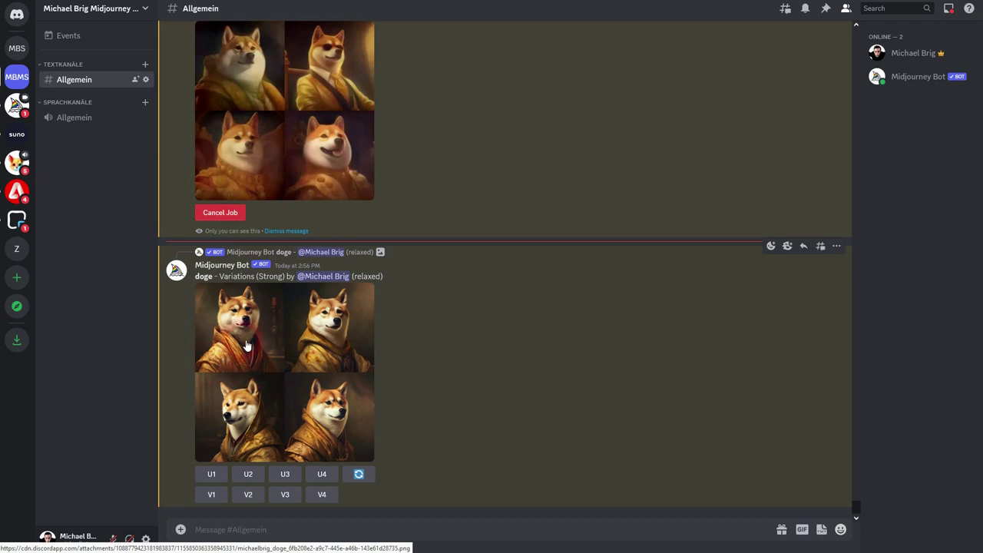
Start a remix of strong variation 3 with the prompt 'doge, vibrant illustrated --ar 16:9'
left_click(285, 496)
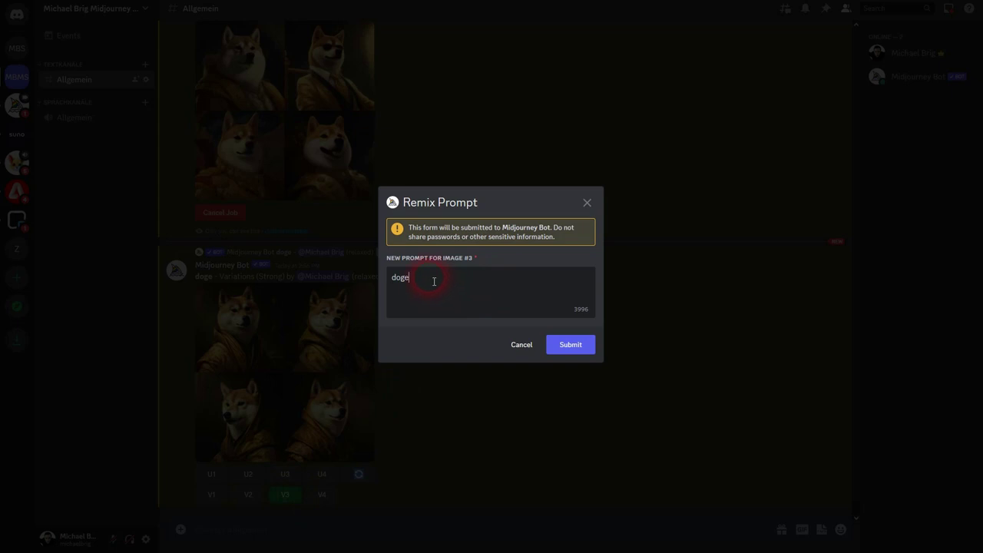
type(", vibrant illustrated  --ar 16:9")
Submit the 'doge, vibrant illustrated --ar 16:9' remix and confirm its 16:9 ratio in the queue
left_click(570, 346)
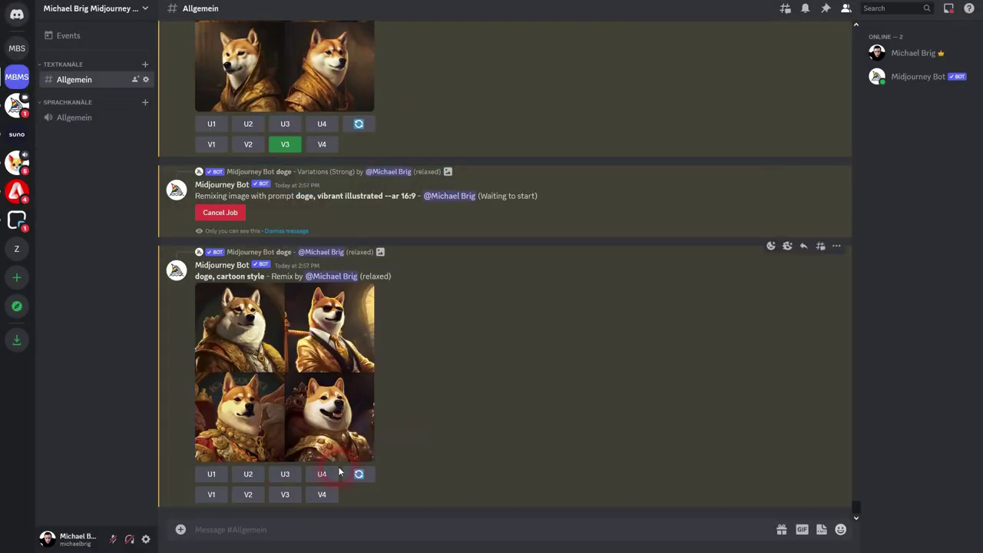
scroll(386, 374, "up", 3)
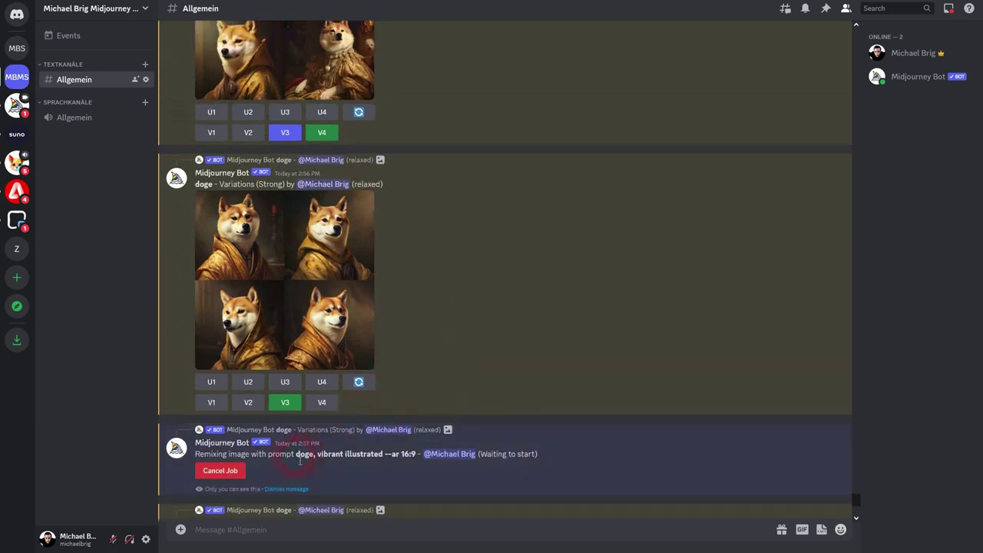
left_click_drag(298, 455, 418, 456)
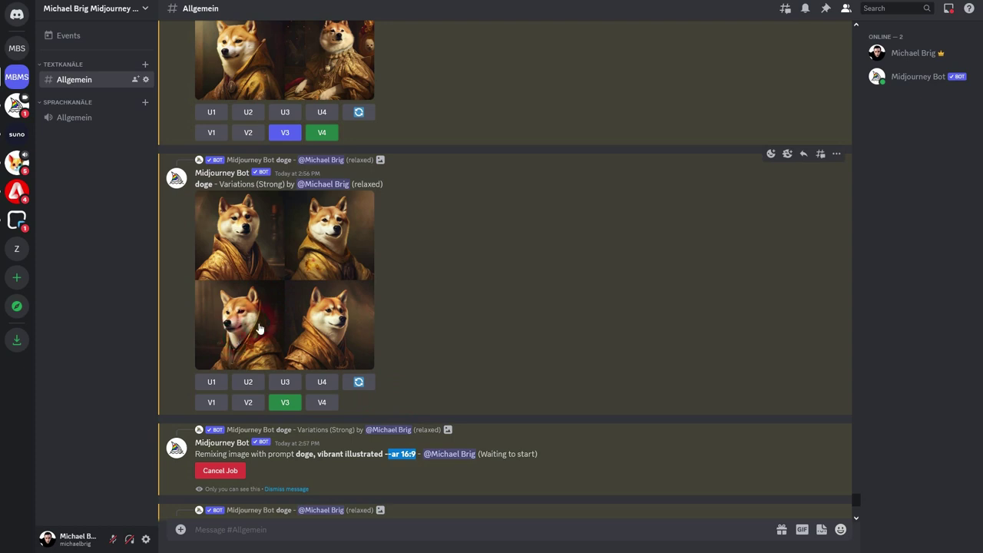
scroll(335, 335, "down", 3)
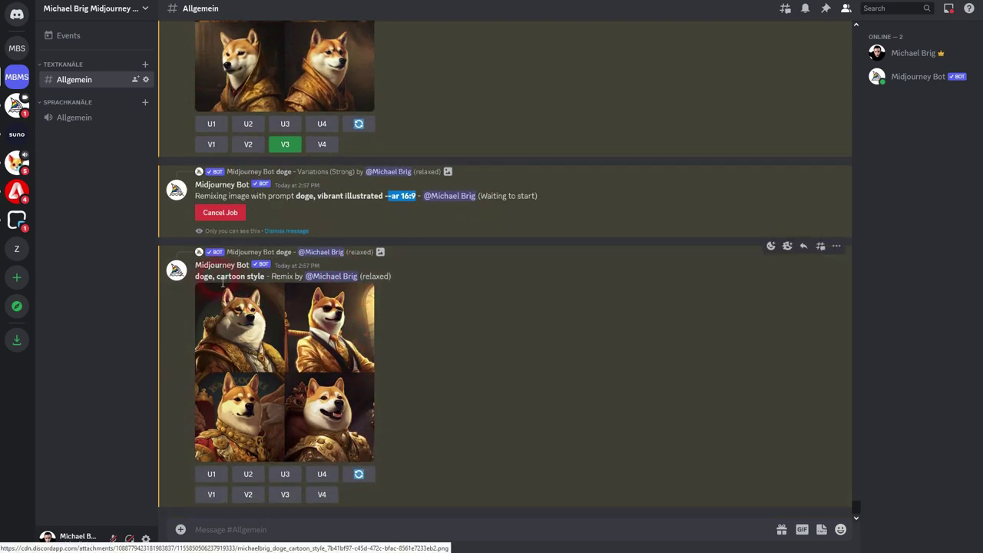
Preview the finished cartoon-style doge grid enlarged, then close it
left_click_drag(216, 277, 266, 280)
left_click(285, 394)
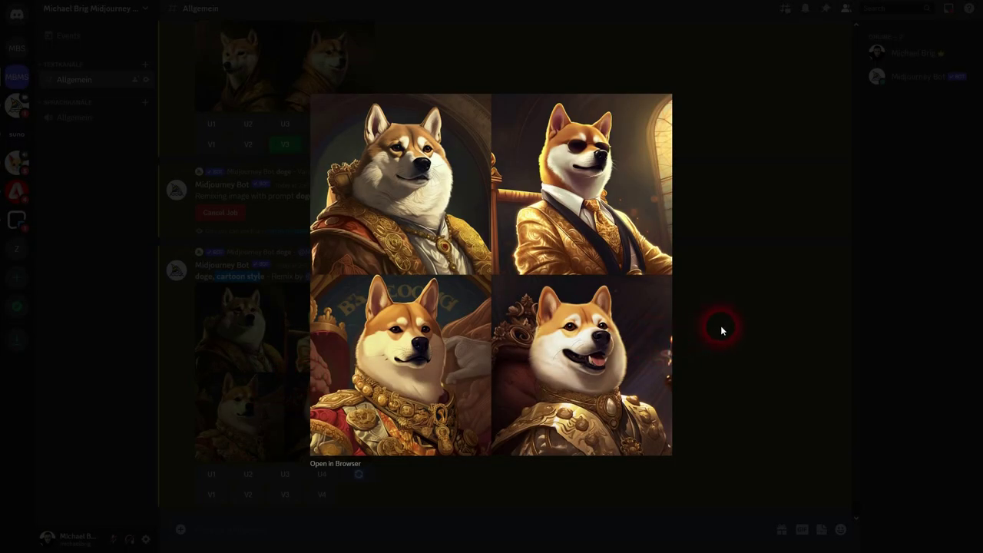
left_click(720, 331)
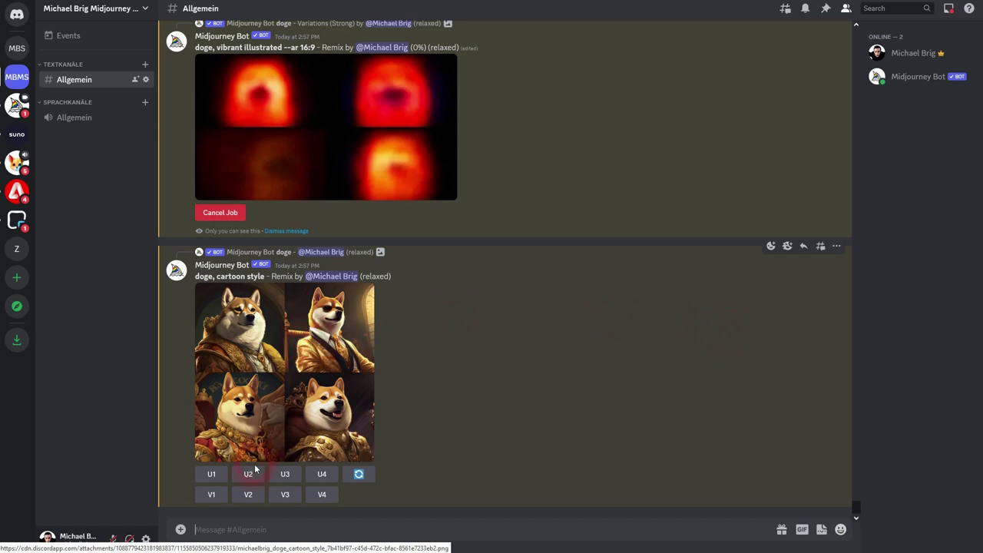
Remix cartoon image 2 (V2) with ', black and white colors' appended and watch its progress
left_click(217, 497)
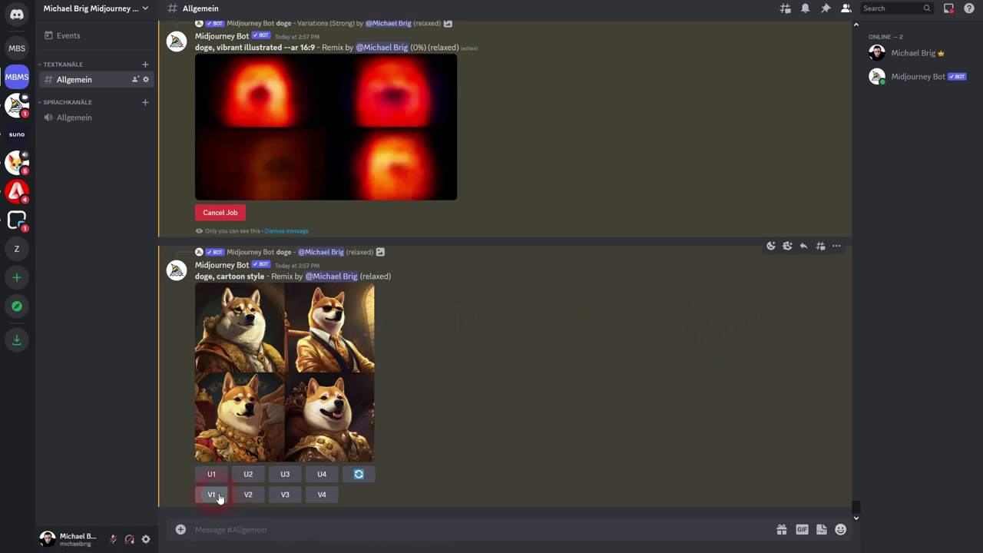
left_click(249, 494)
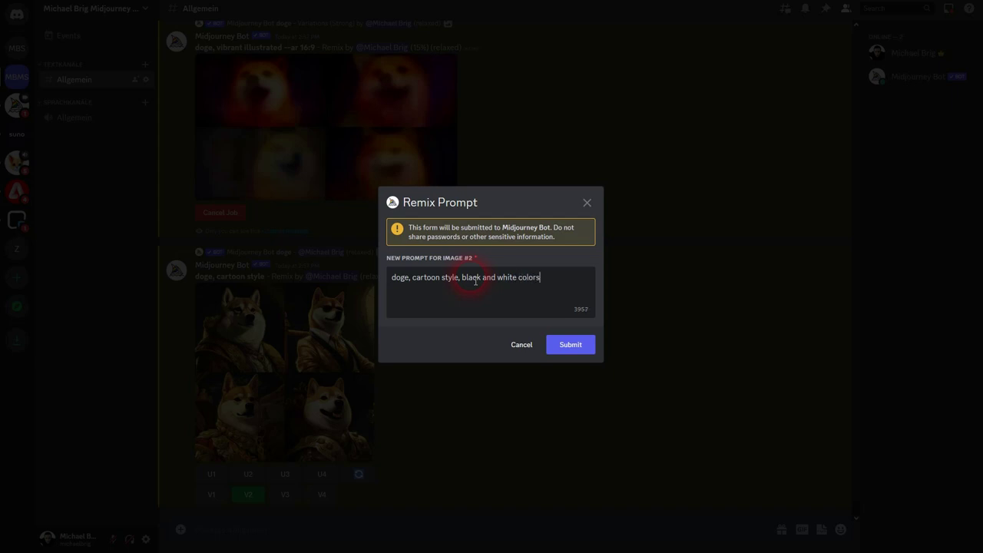
left_click(577, 347)
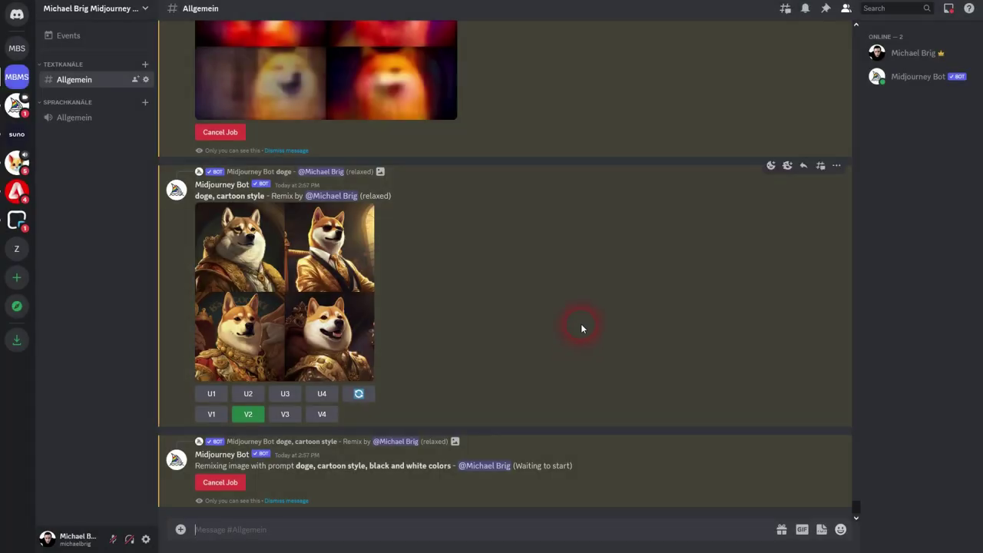
scroll(482, 290, "up", 5)
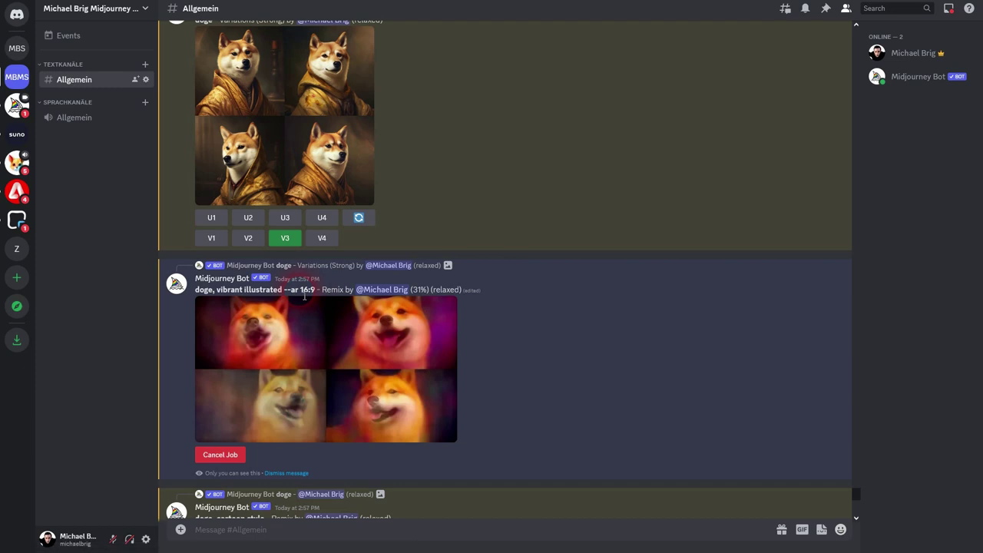
left_click_drag(300, 291, 320, 294)
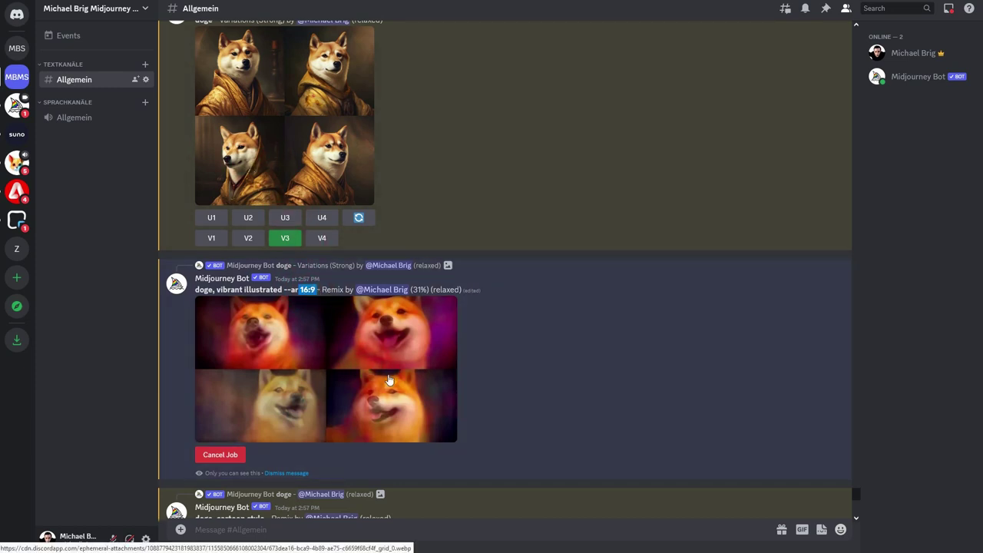
scroll(388, 378, "down", 10)
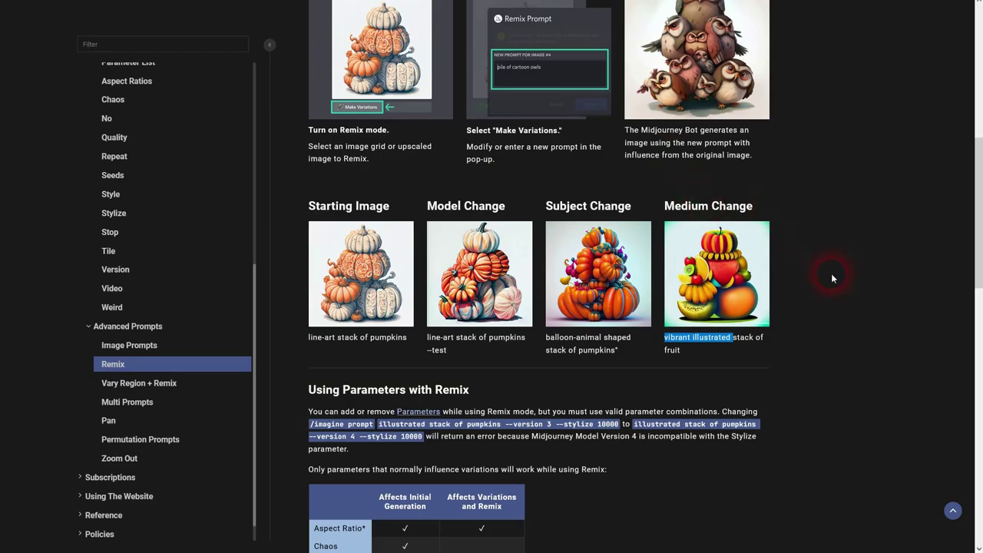
Scroll the Remix guide and highlight the notes on adding or removing parameters
scroll(832, 278, "down", 3)
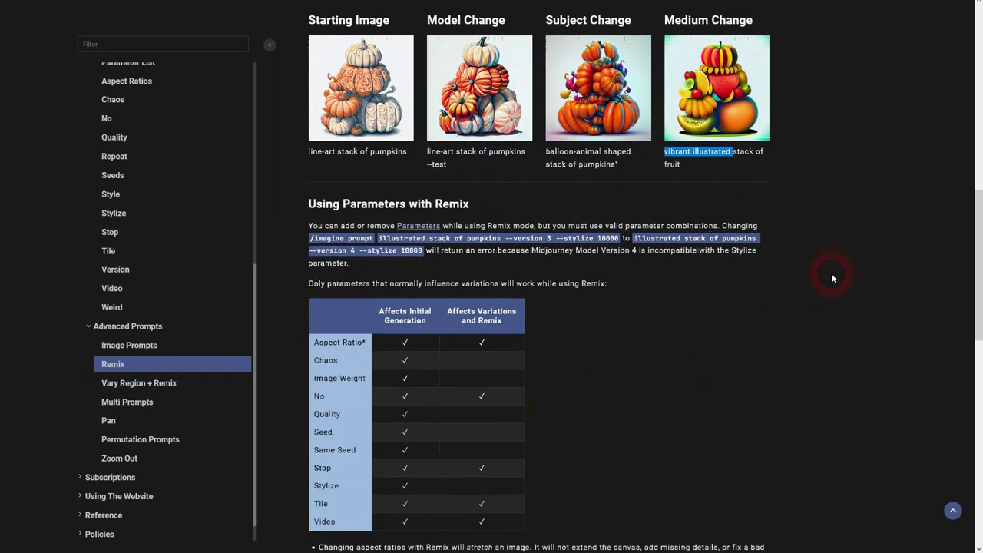
left_click_drag(351, 151, 399, 159)
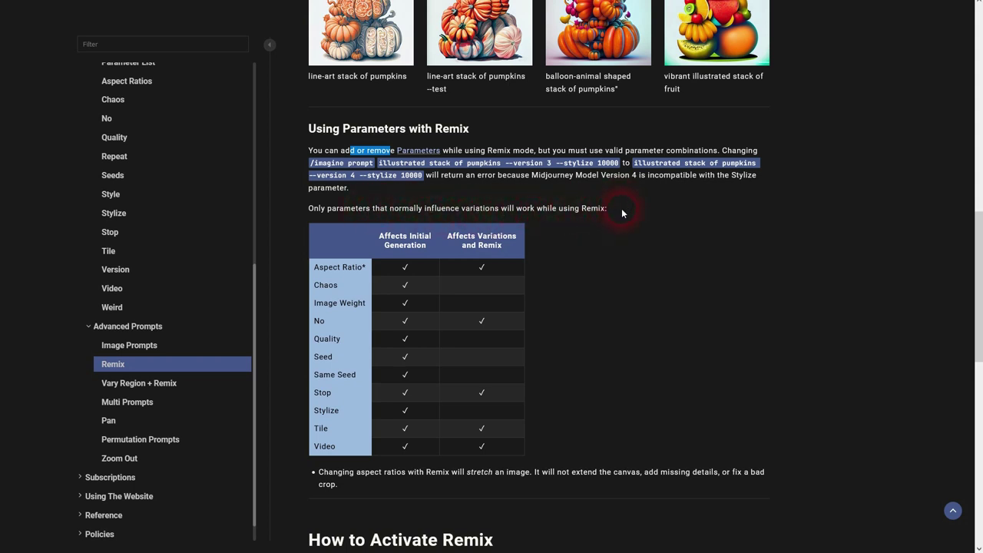
left_click_drag(623, 213, 462, 209)
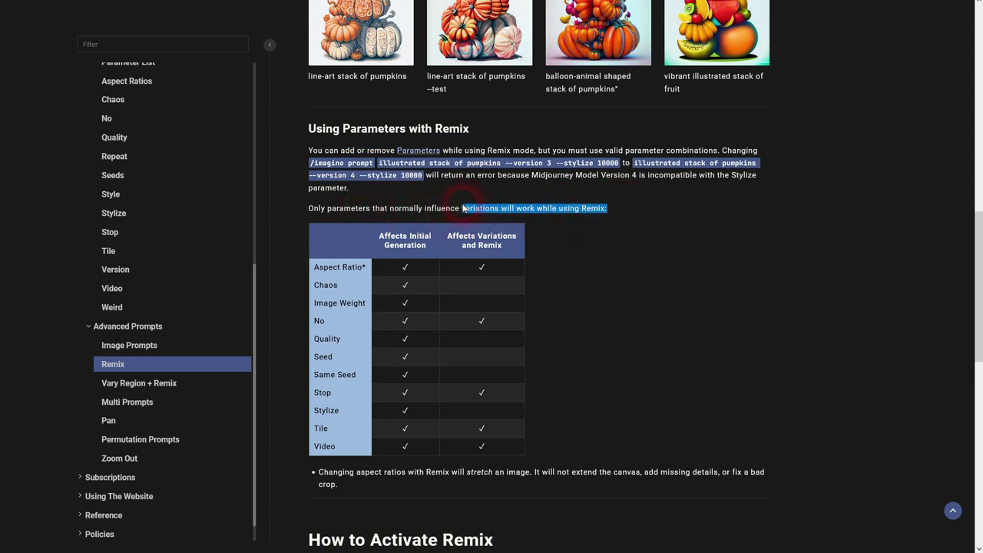
left_click(369, 273)
Mark the Aspect Ratio, No, Stop, Video and Stylize rows and the --stylize 10000 examples
left_click_drag(369, 273, 322, 274)
double_click(319, 321)
left_click_drag(328, 393, 310, 394)
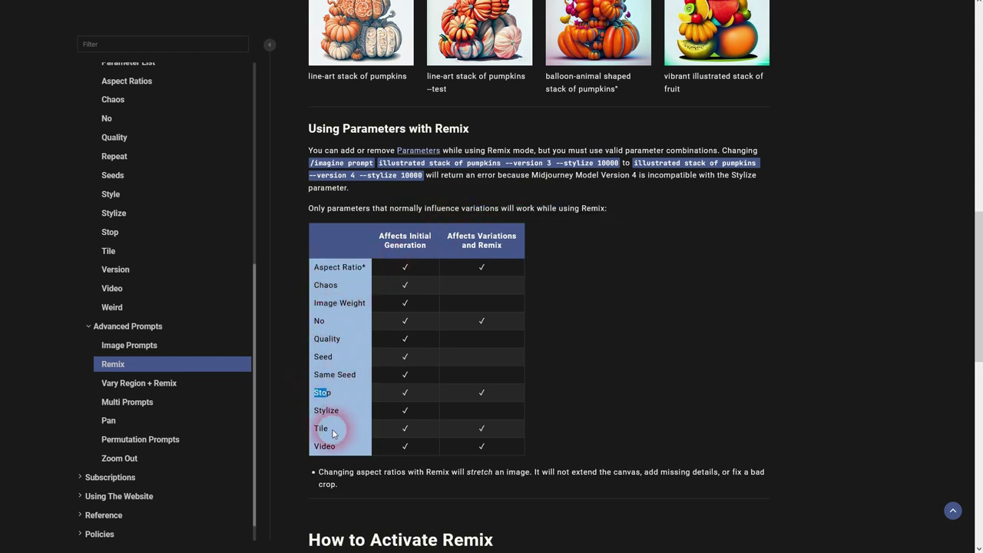
left_click_drag(338, 447, 310, 447)
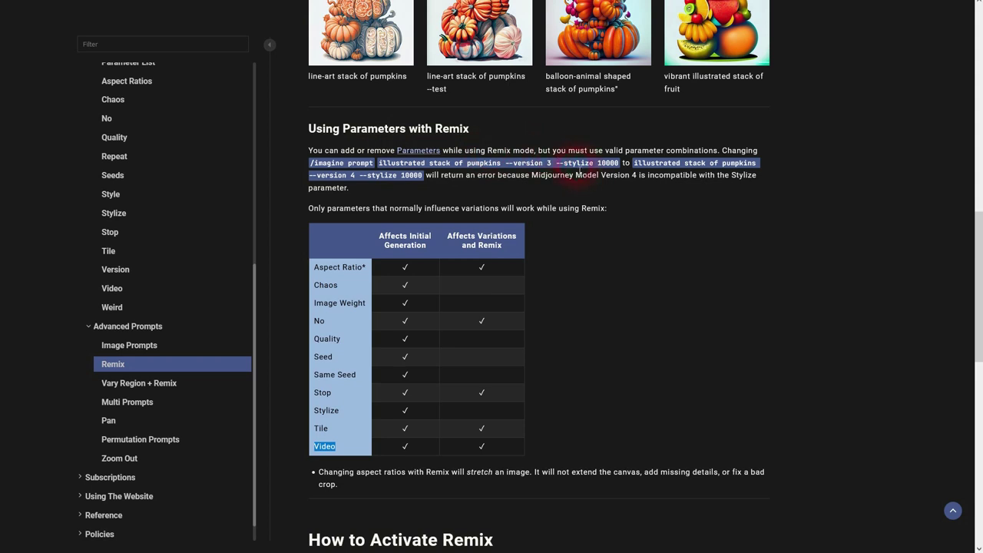
left_click_drag(560, 163, 619, 164)
left_click_drag(360, 175, 423, 175)
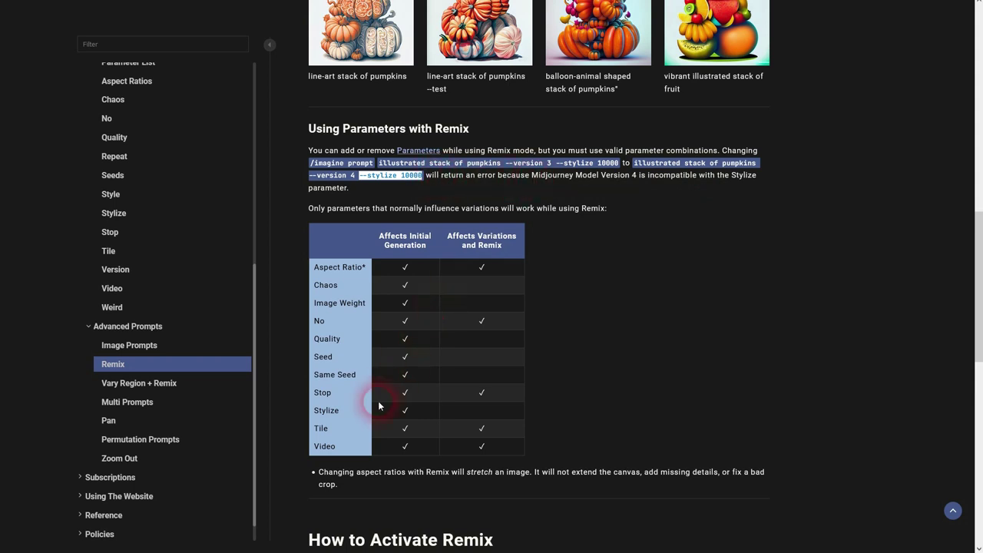
left_click_drag(356, 417, 263, 410)
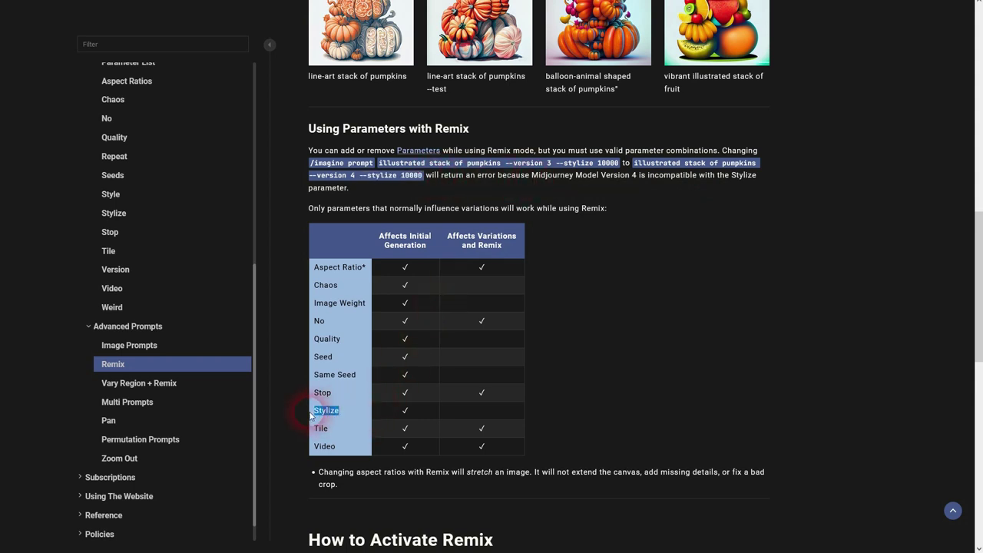
scroll(466, 412, "down", 5)
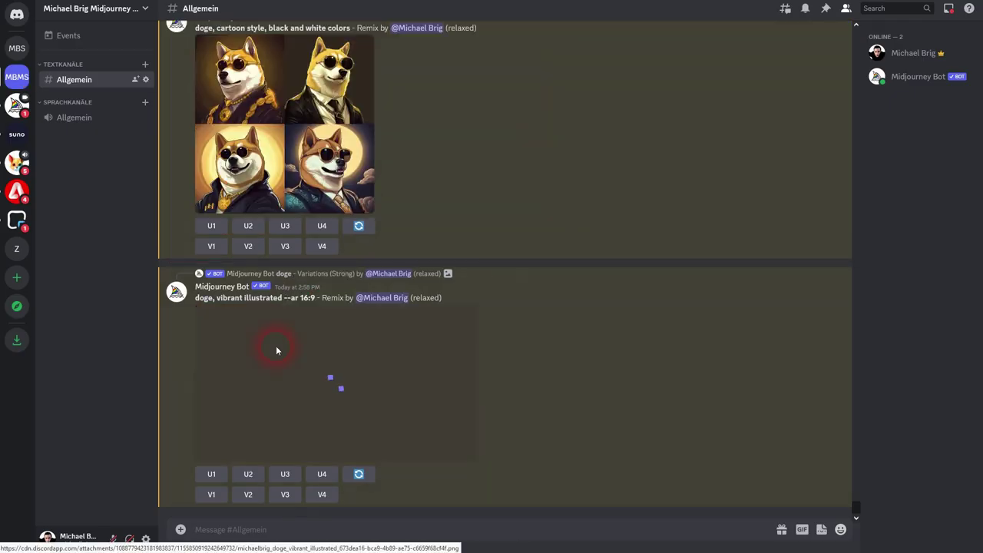
Preview the 'doge, vibrant illustrated' grid, then upscale image #3 with U3
scroll(278, 349, "up", 3)
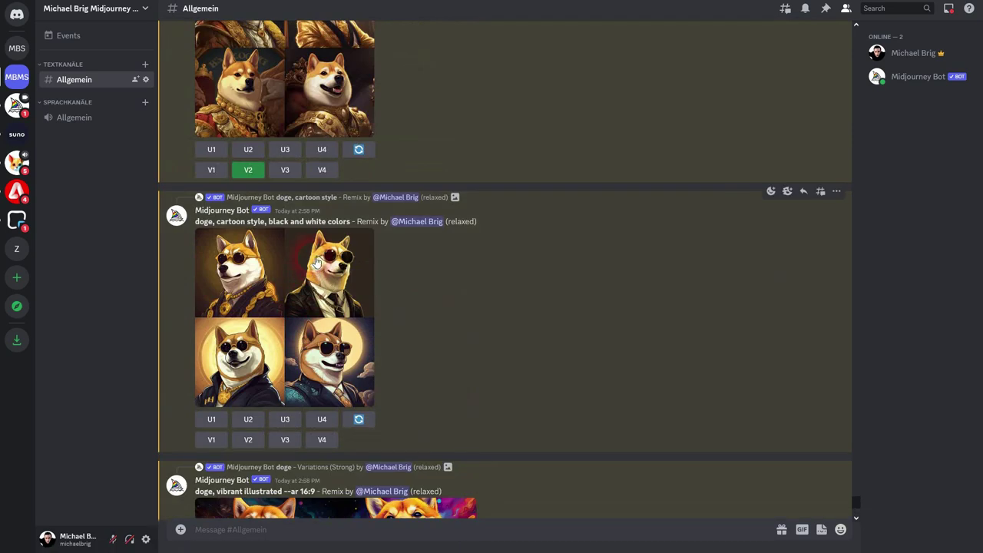
left_click_drag(269, 223, 351, 222)
scroll(365, 329, "up", 2)
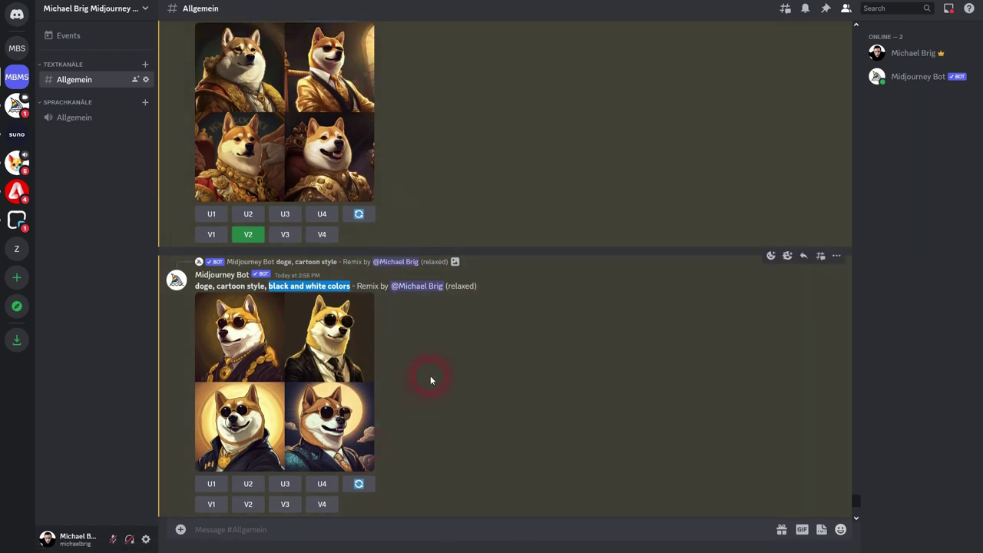
scroll(430, 380, "down", 5)
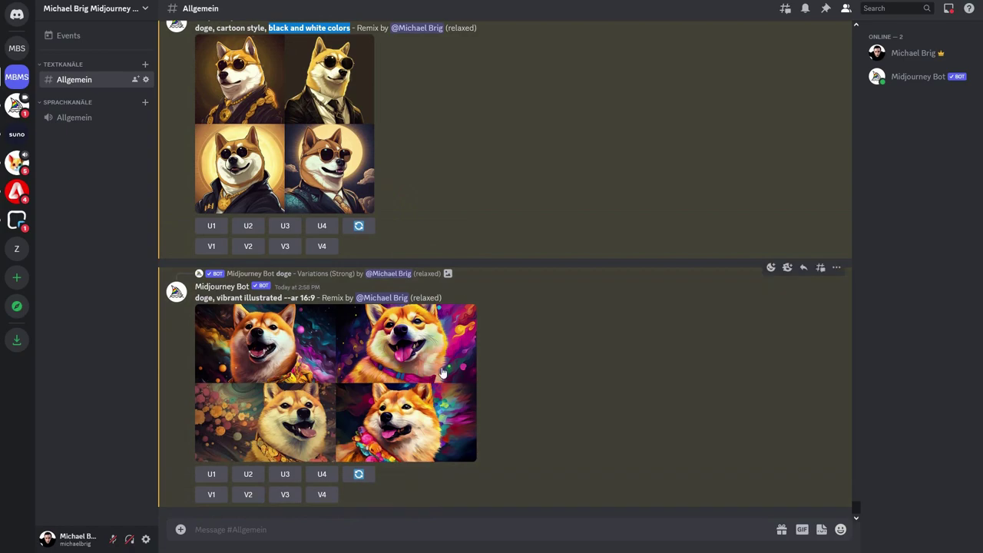
left_click(346, 358)
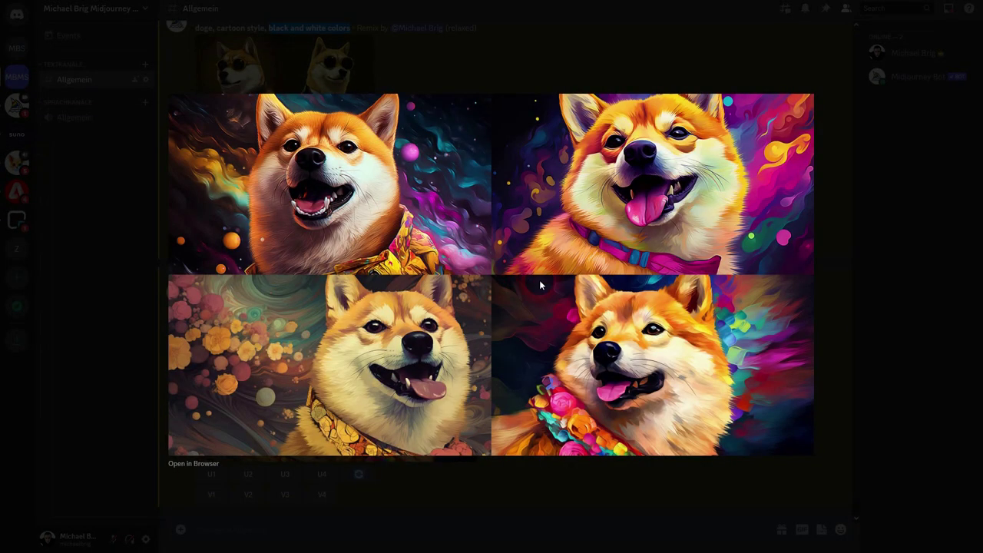
left_click(887, 298)
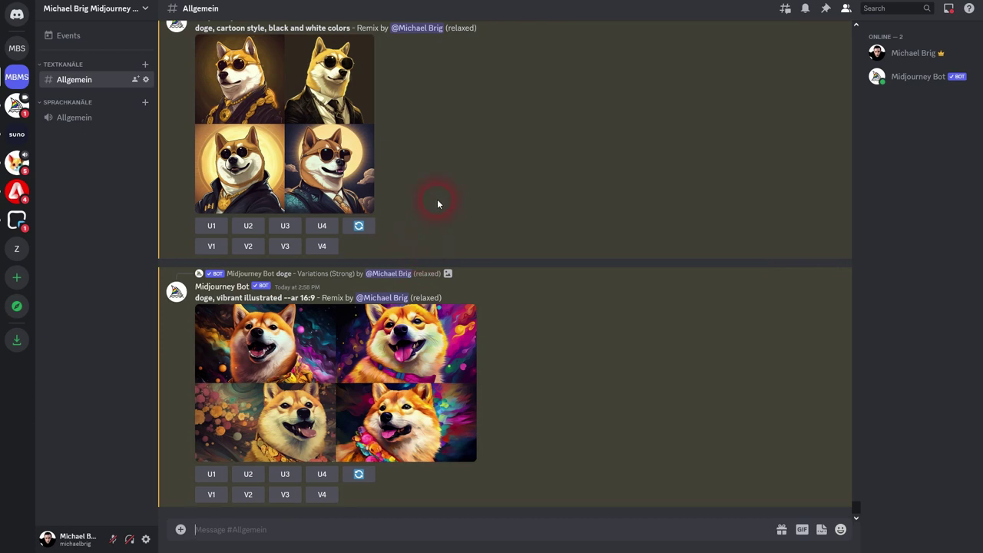
left_click(285, 470)
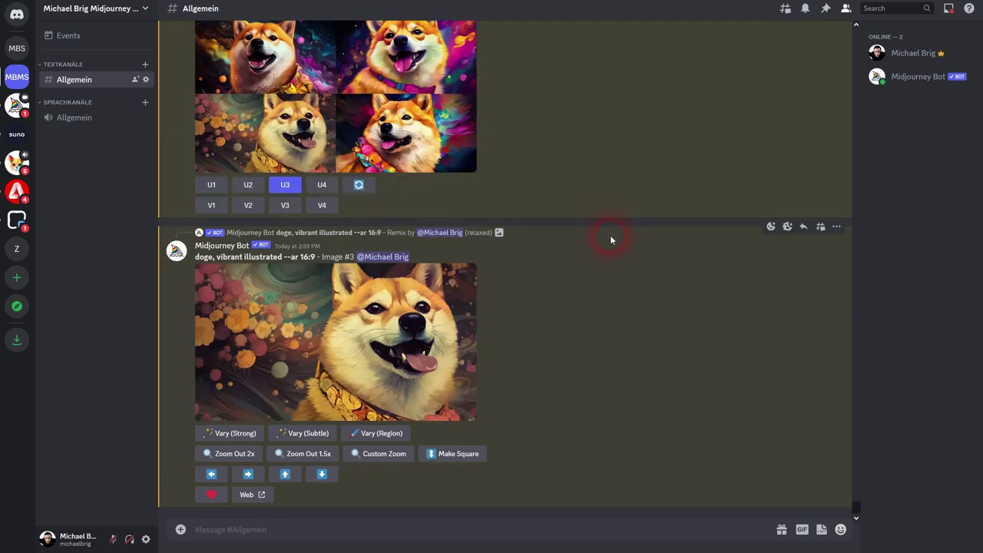
Open Vary (Region) on the upscaled doge and lasso the flowery left background
left_click(376, 435)
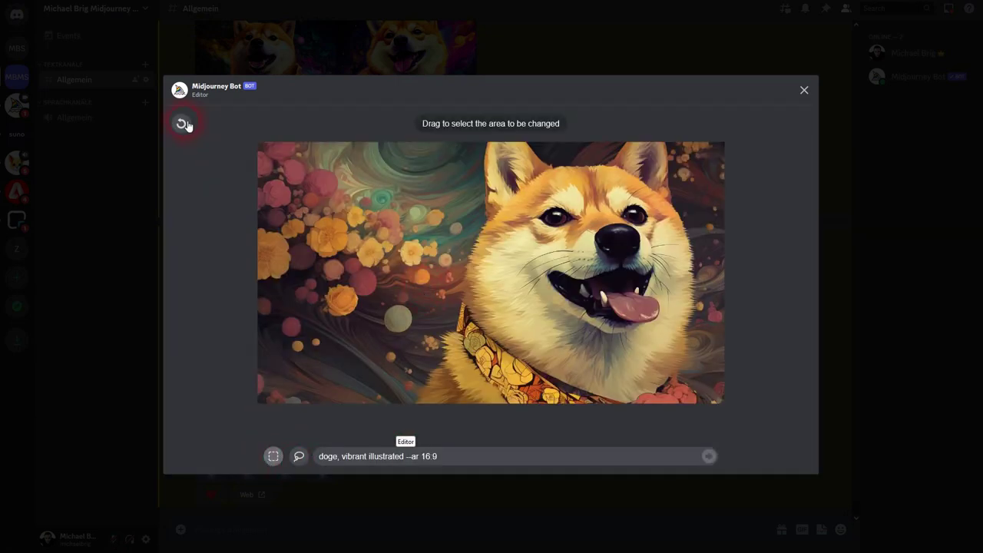
left_click(713, 455)
left_click(507, 458)
left_click_drag(436, 456, 340, 457)
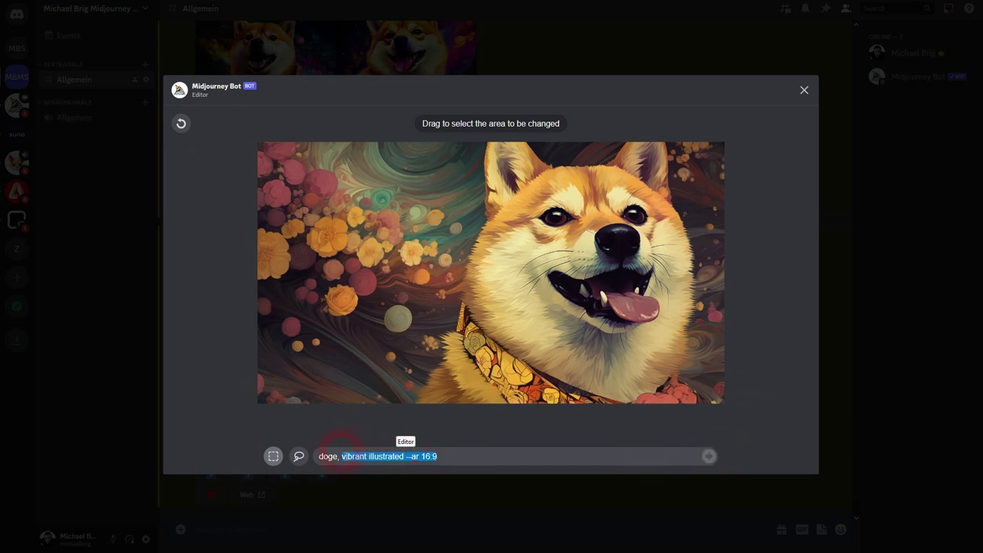
left_click(353, 459)
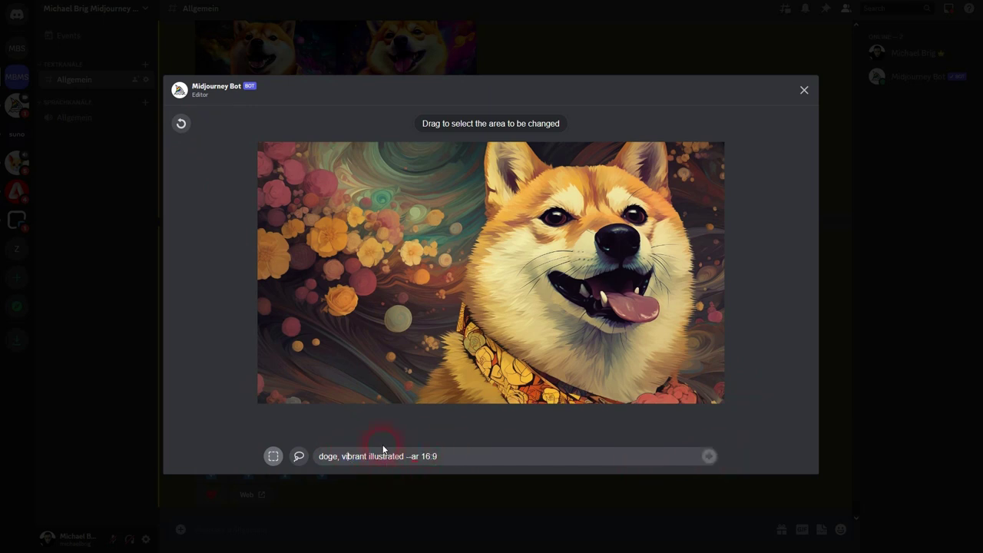
left_click(299, 457)
left_click_drag(409, 407, 434, 368)
mouse_move(459, 293)
left_mouse_down()
mouse_move(482, 210)
mouse_move(484, 132)
mouse_move(432, 116)
mouse_move(233, 127)
mouse_move(210, 367)
mouse_move(317, 413)
left_mouse_up()
left_click_drag(398, 401, 407, 404)
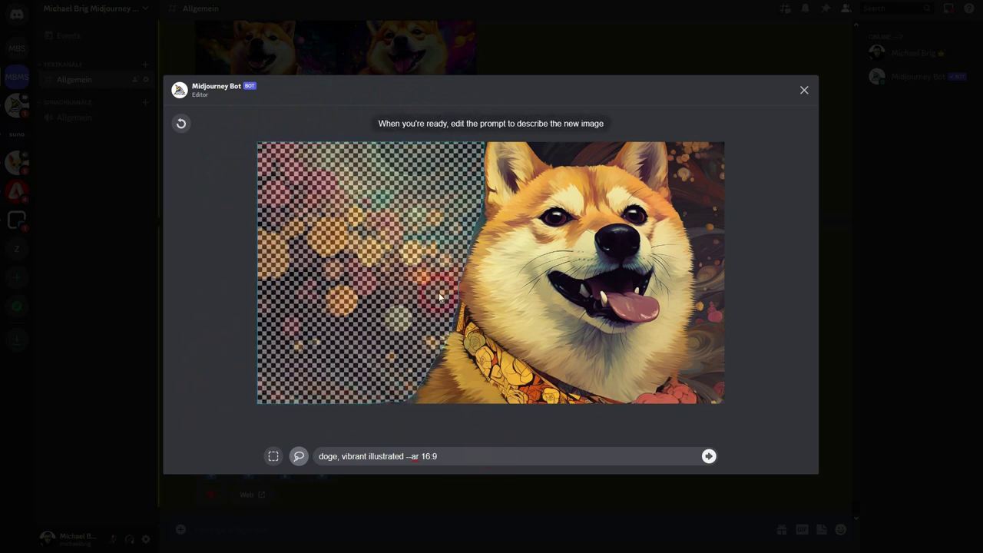
Append ', stars and stripes' after 'illustrated' in the prompt and submit the job
left_click(435, 459)
left_click(405, 460)
type(", stars and stripes")
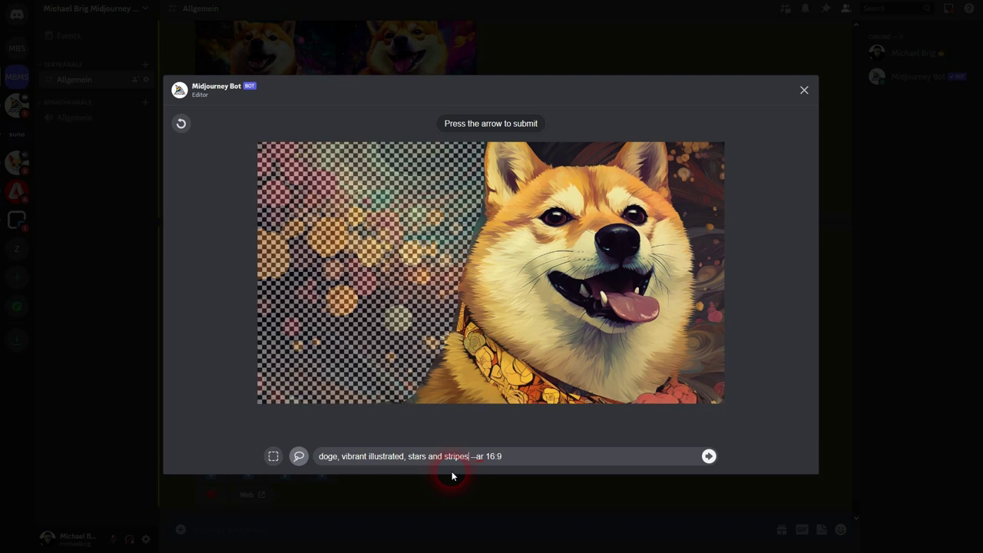
left_click(710, 458)
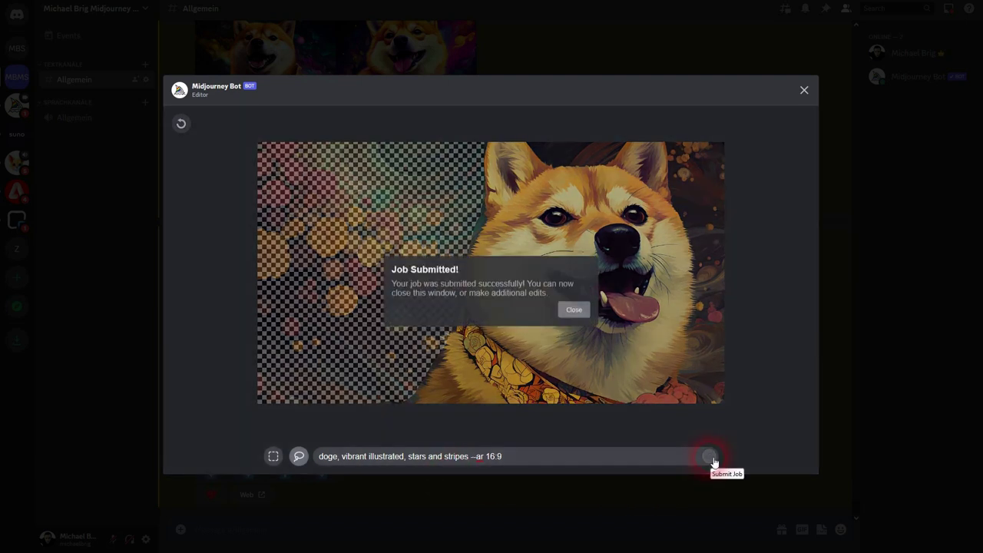
left_click(714, 461)
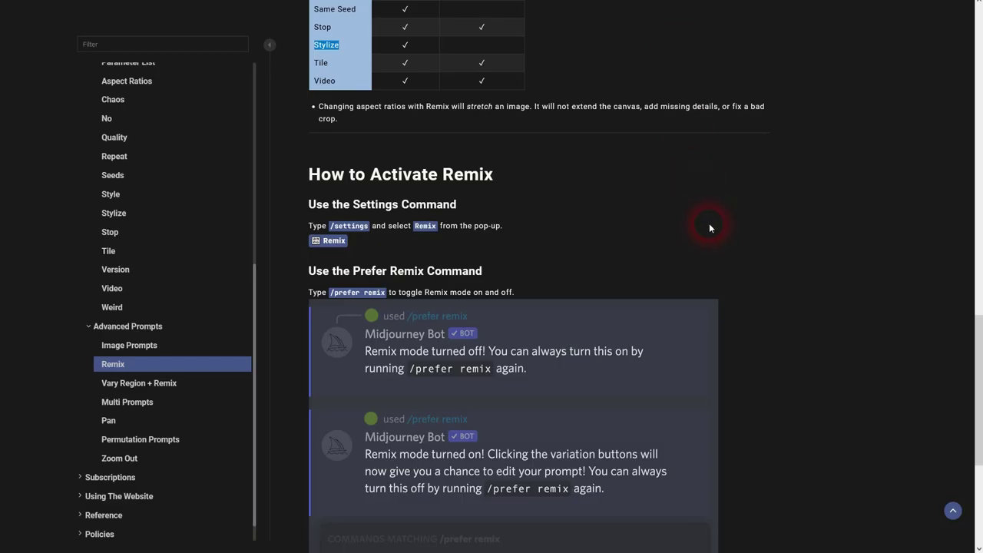
Open the Vary Region + Remix guide and highlight its Enable Remix Mode and Generate an Image steps
scroll(349, 245, "down", 4)
scroll(482, 229, "up", 2)
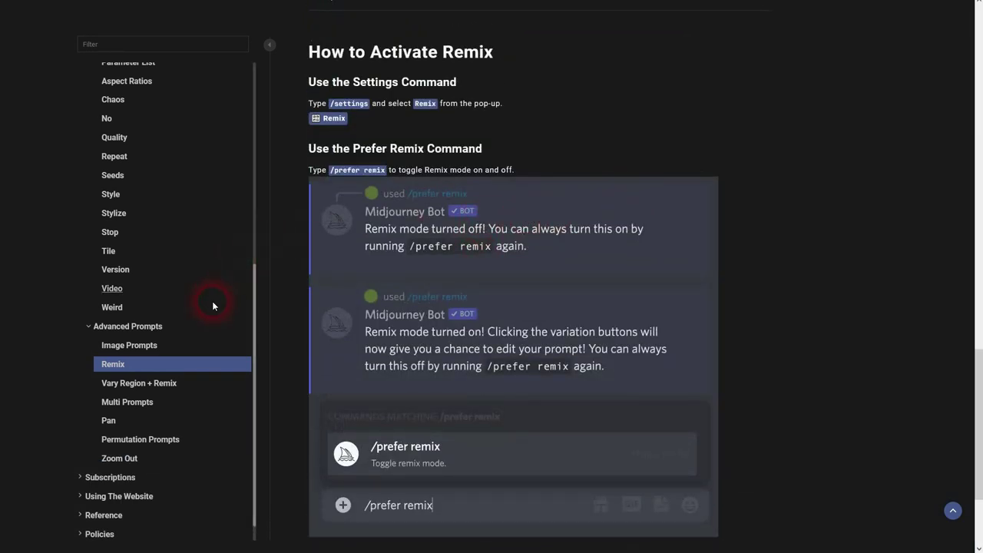
left_click(158, 383)
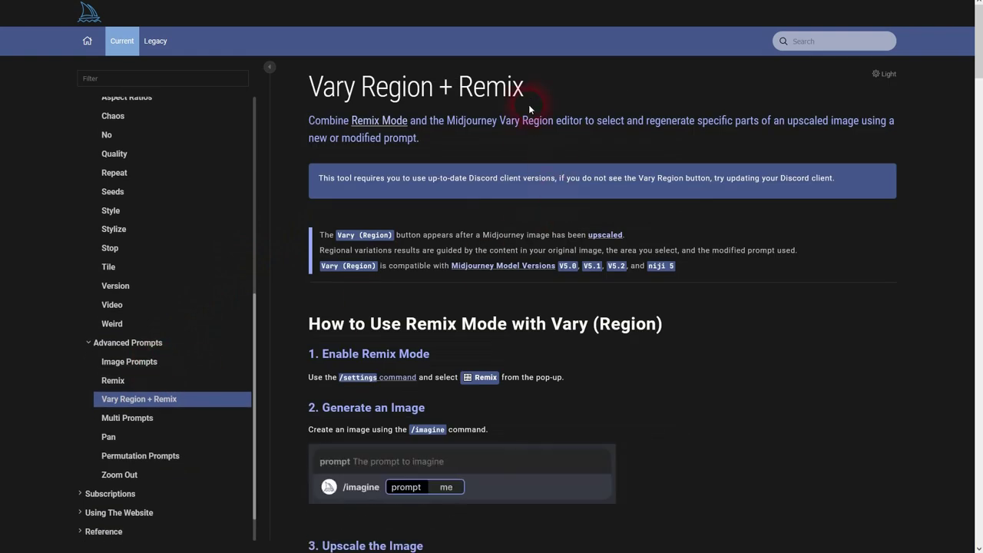
left_click_drag(335, 86, 524, 91)
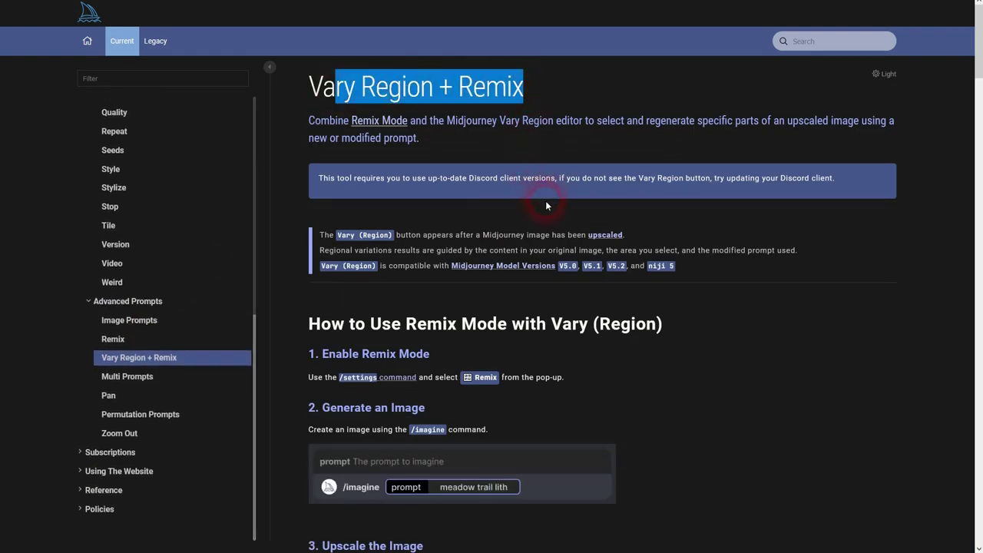
scroll(737, 310, "down", 1)
scroll(739, 315, "down", 1)
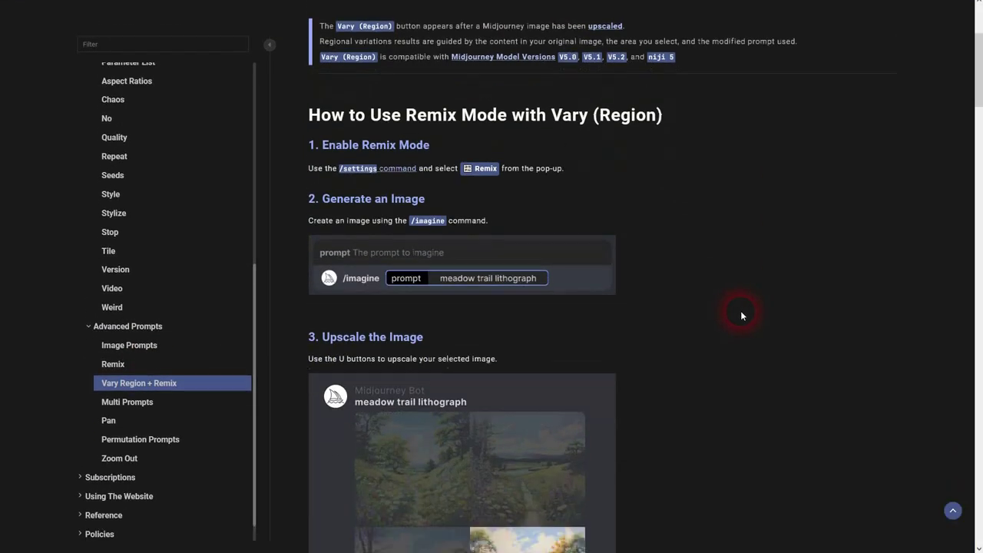
left_click_drag(317, 147, 435, 146)
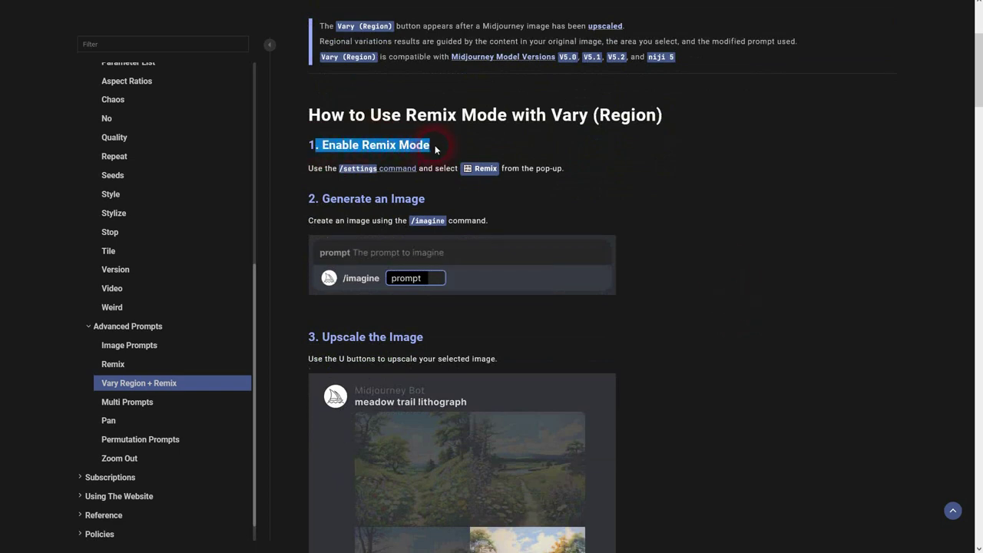
left_click_drag(281, 204, 439, 198)
Read on through the guide, highlighting the Select Areas to Regenerate step
scroll(448, 244, "down", 2)
left_click_drag(315, 181, 438, 187)
scroll(438, 187, "down", 5)
left_click_drag(321, 169, 431, 173)
scroll(444, 181, "down", 5)
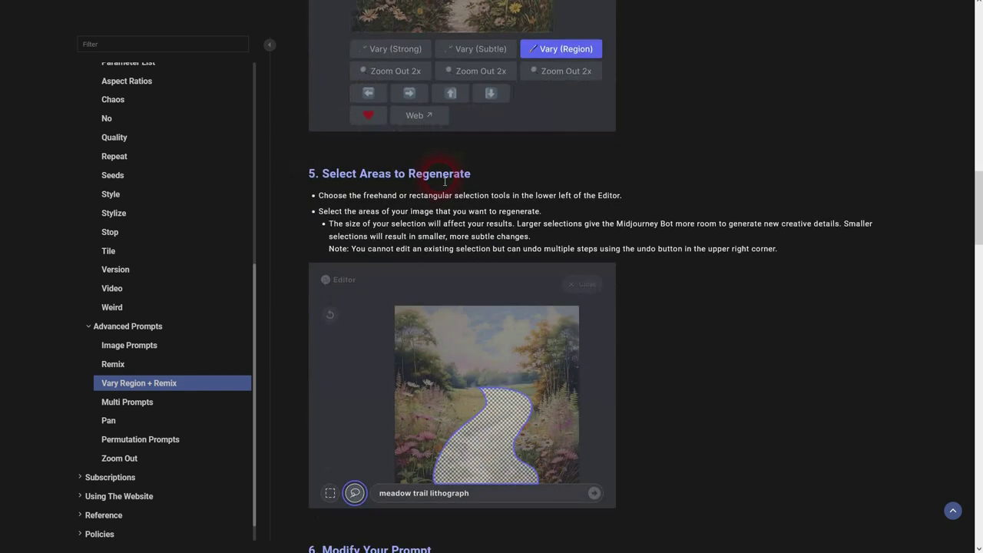
left_click_drag(324, 173, 492, 174)
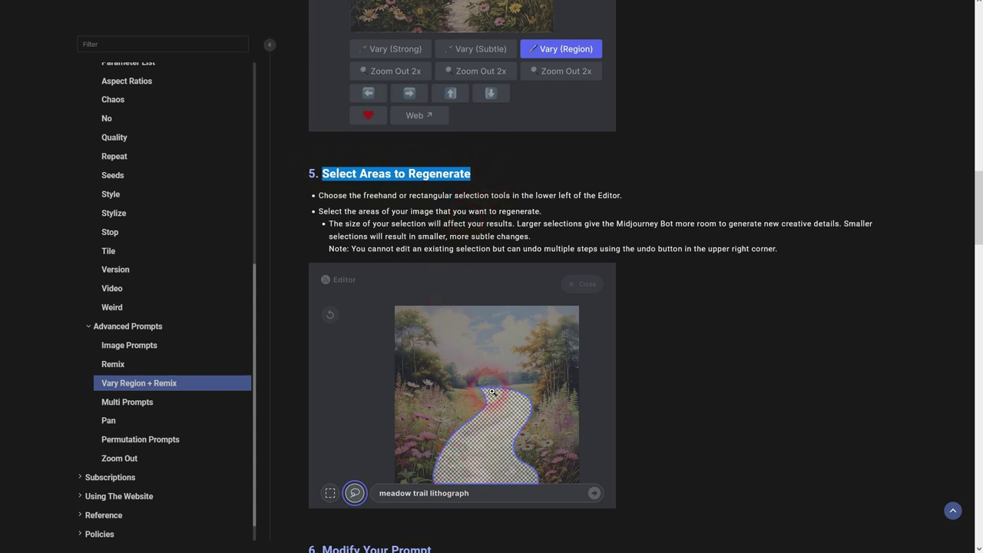
scroll(540, 361, "down", 3)
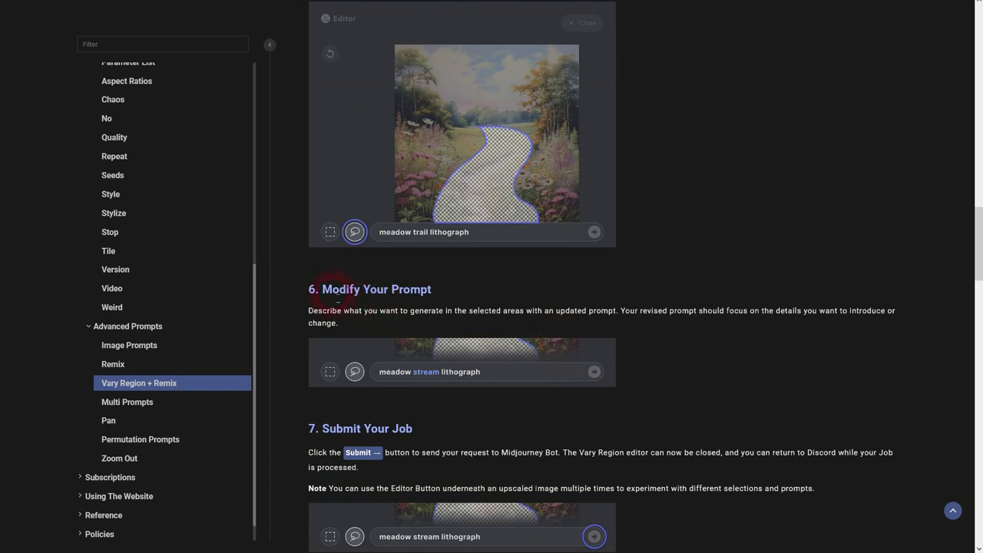
left_click_drag(323, 293, 439, 289)
scroll(446, 292, "down", 3)
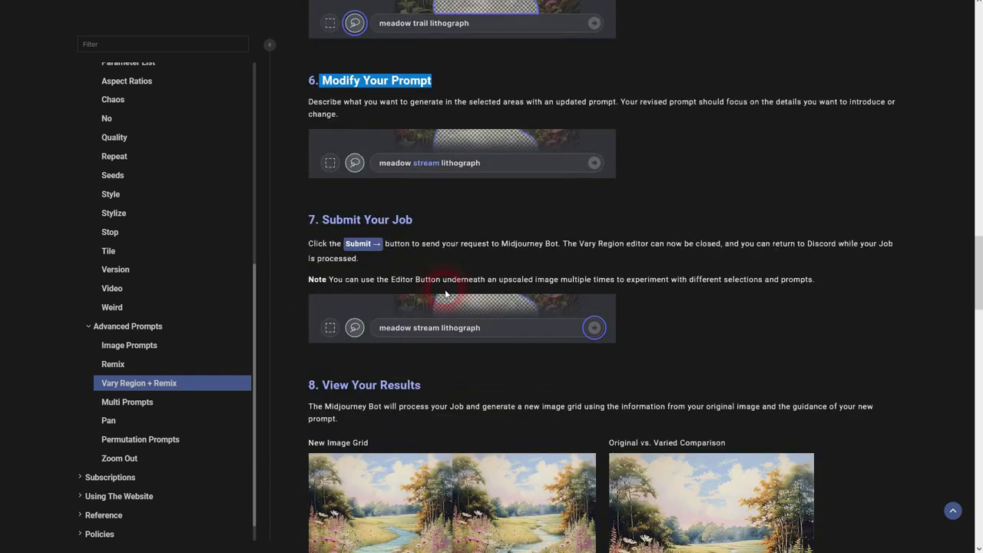
scroll(446, 295, "down", 3)
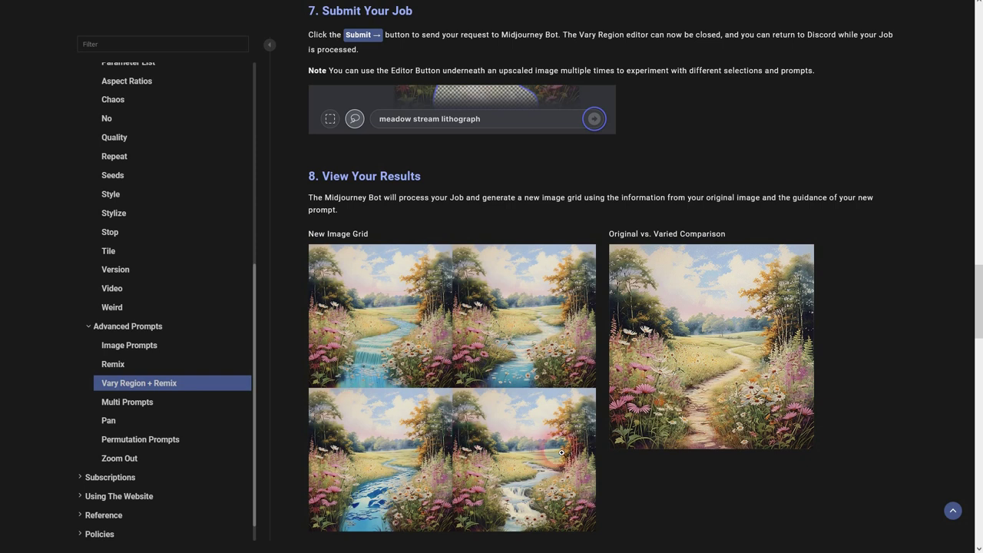
Click through the guide's examples and scroll down to Technical Details
left_click(731, 382)
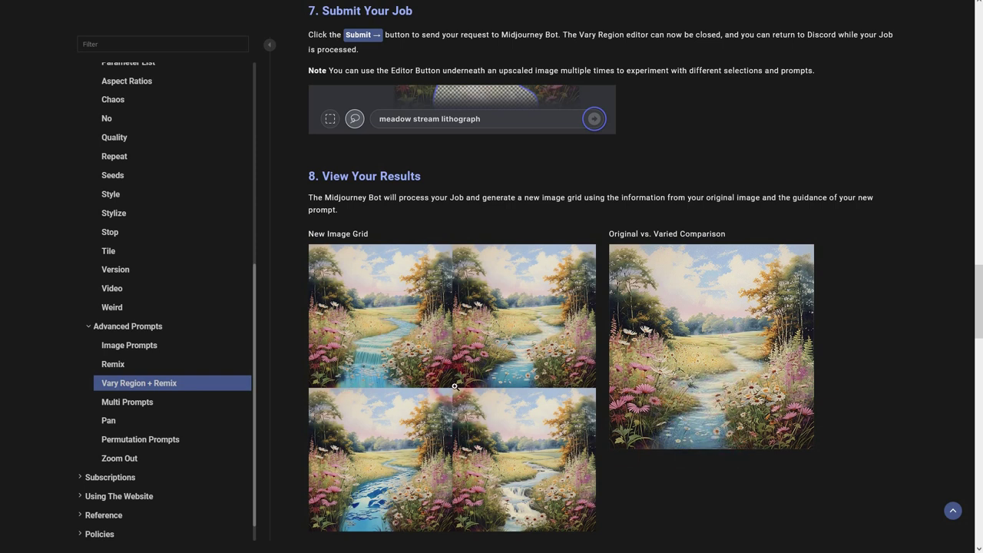
scroll(539, 359, "down", 4)
scroll(618, 336, "down", 2)
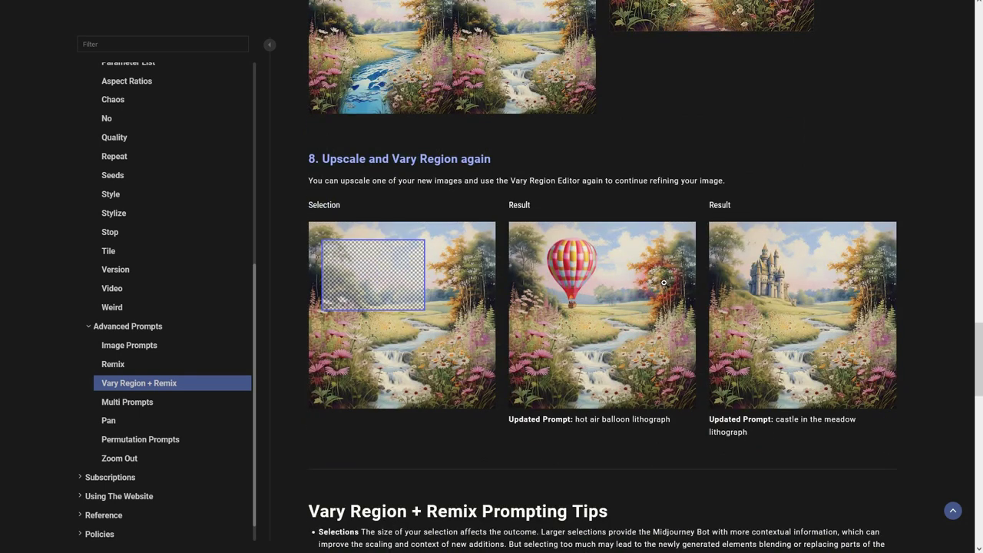
left_click(393, 281)
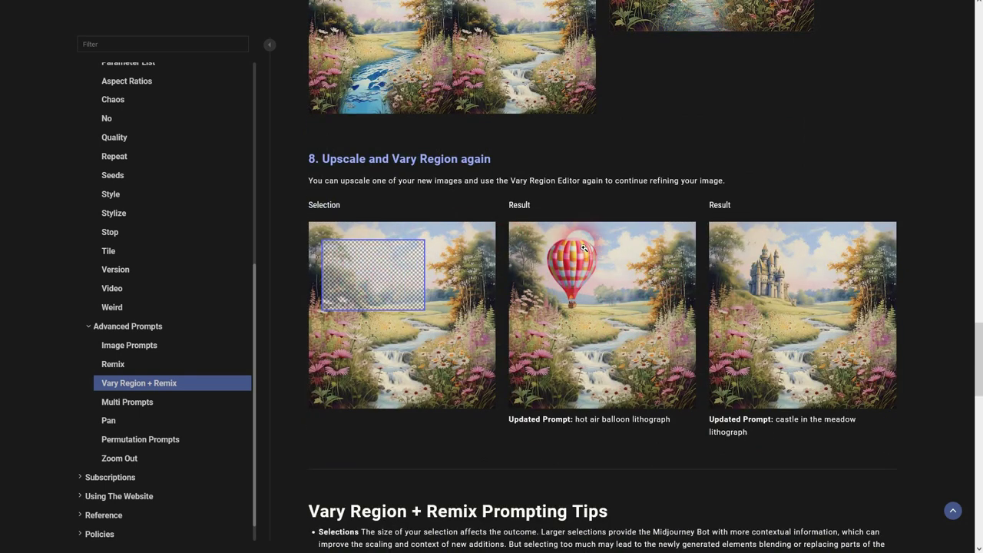
left_click(779, 285)
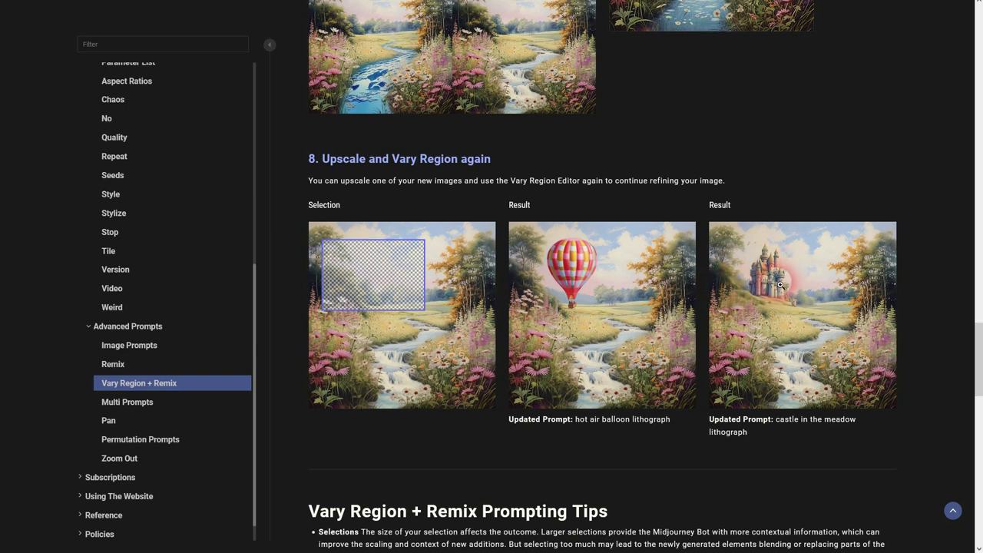
left_click(780, 255)
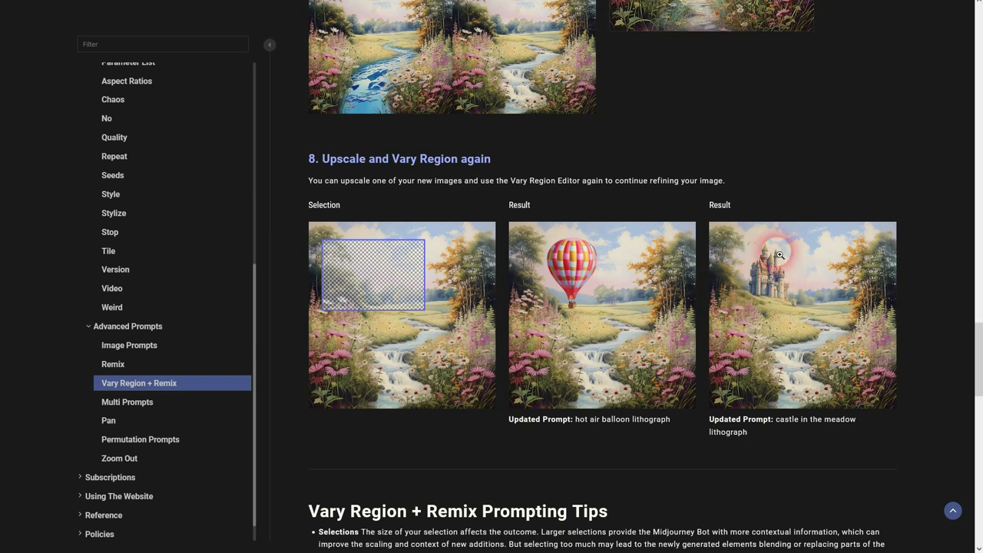
scroll(783, 256, "down", 6)
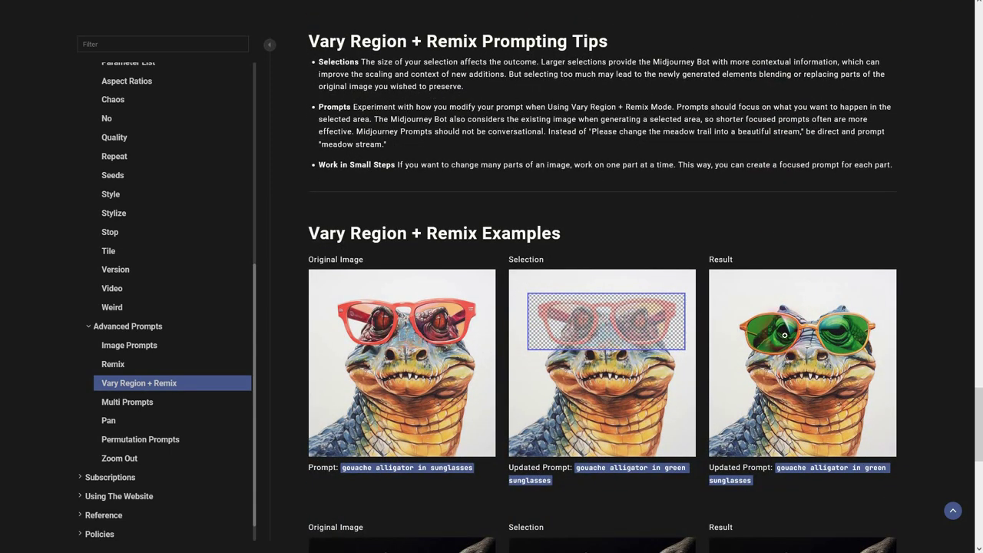
scroll(786, 335, "down", 8)
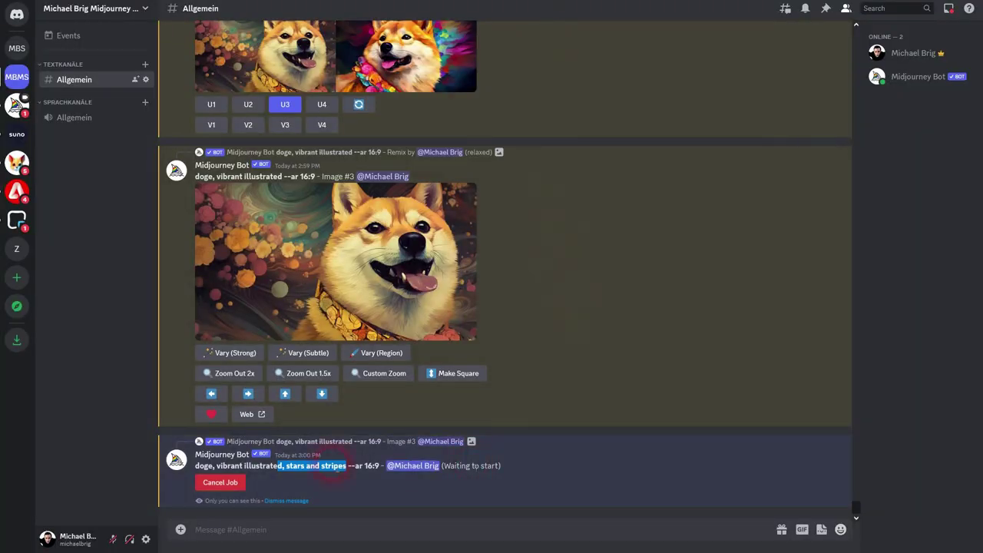
Preview the stars-and-stripes grid, upscale image #3 with U3, and open Vary (Region) on it
left_click(471, 465)
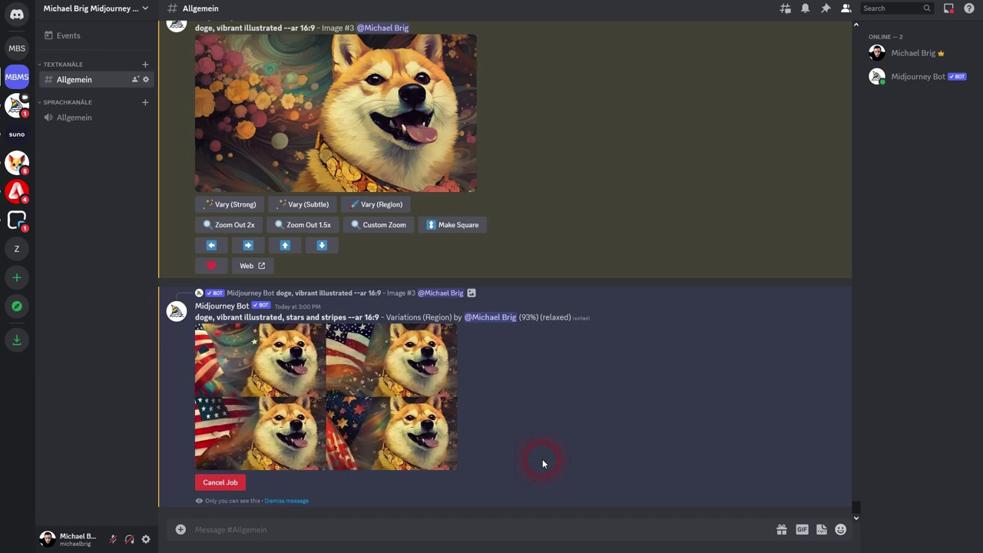
left_click(357, 367)
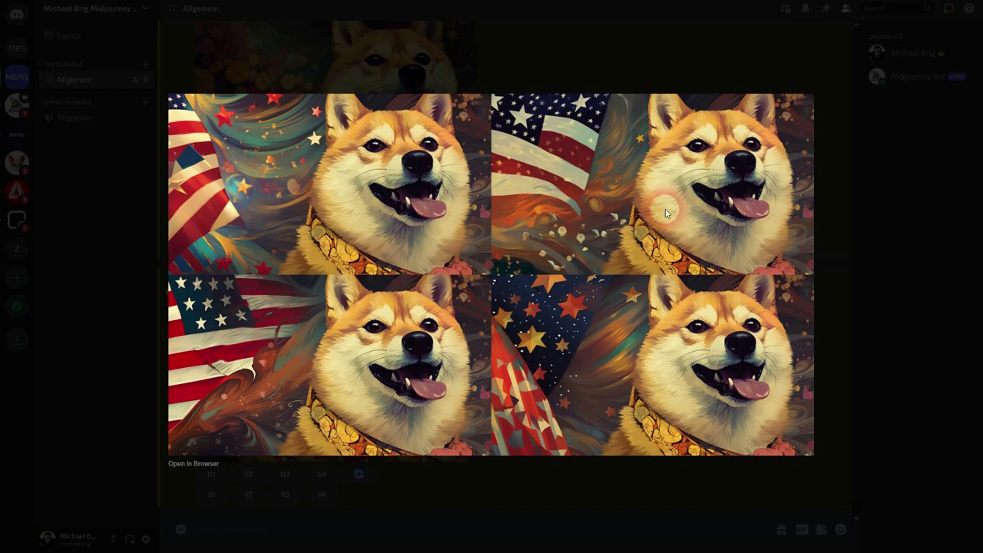
left_click(911, 356)
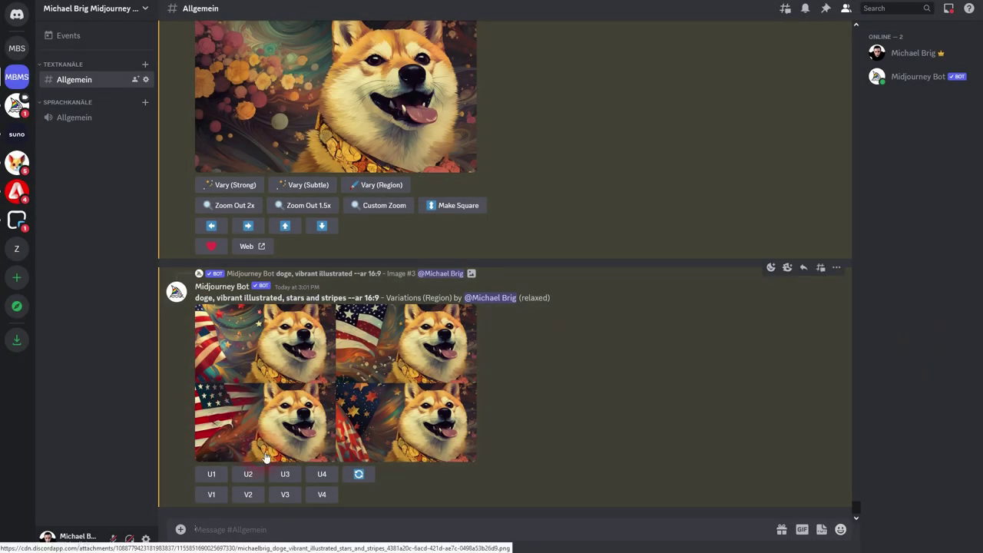
left_click(285, 475)
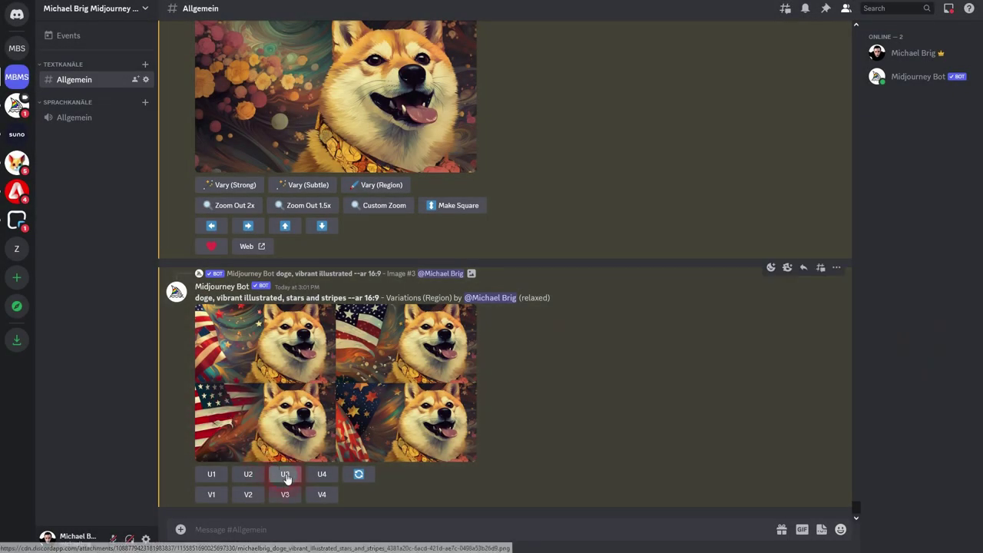
left_click(560, 314)
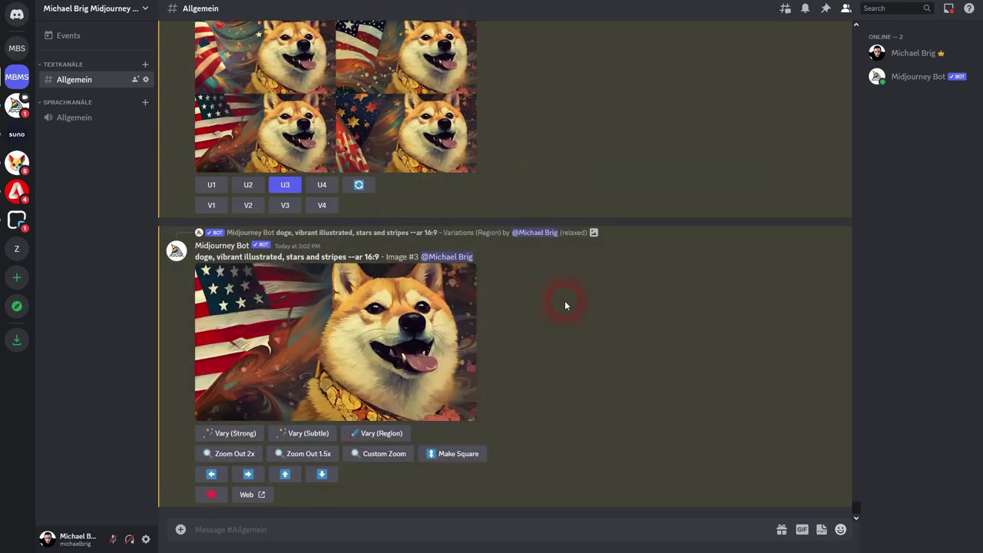
left_click(378, 434)
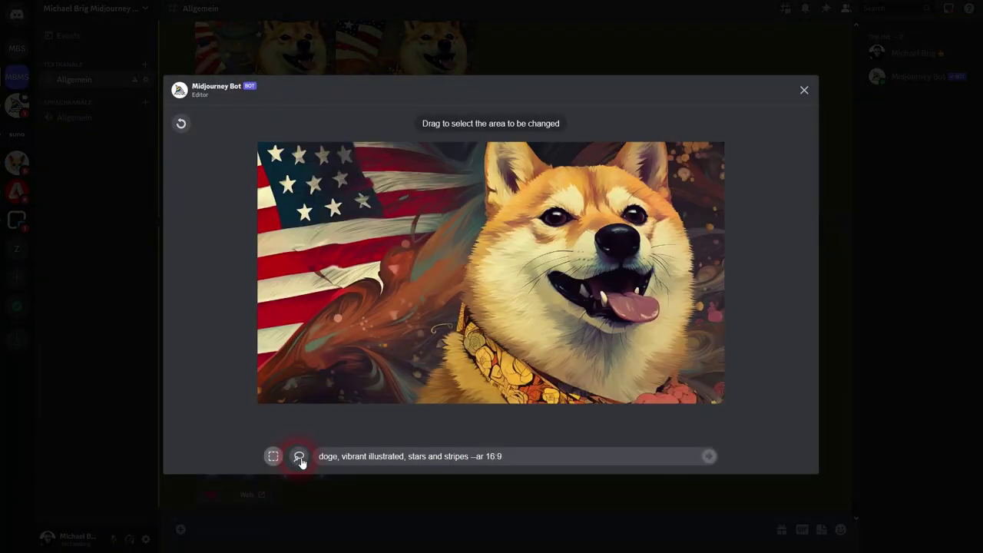
Select a rectangle across both of the doge's eyes for regeneration
left_click(300, 458)
mouse_move(322, 257)
left_mouse_down()
mouse_move(304, 238)
mouse_move(265, 242)
mouse_move(240, 199)
mouse_move(253, 146)
left_mouse_up()
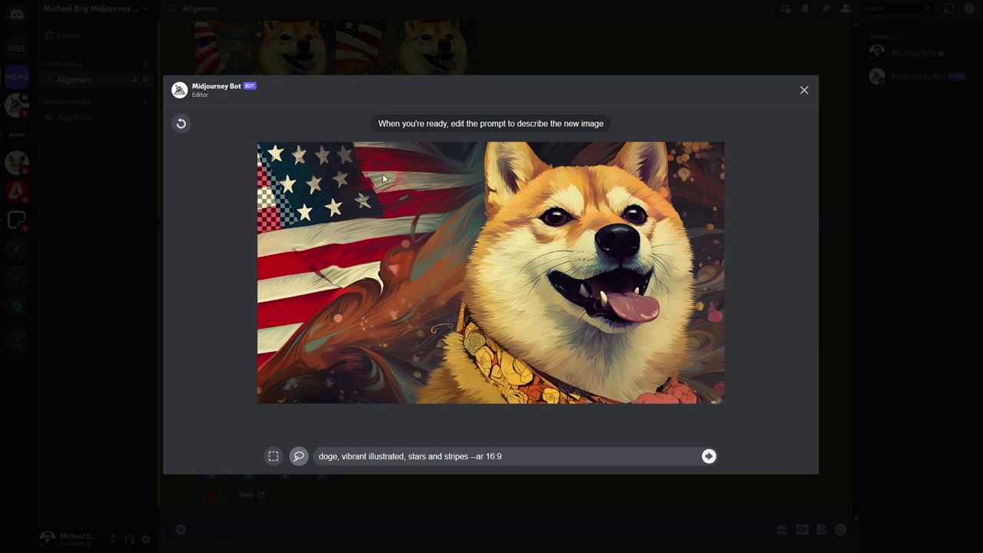
left_click(273, 456)
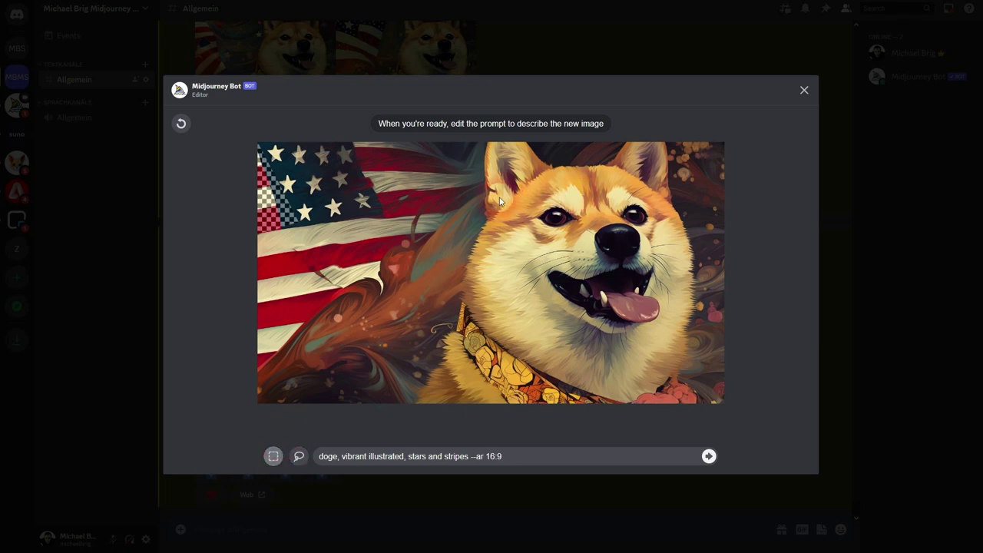
mouse_move(510, 192)
left_mouse_down()
mouse_move(538, 223)
mouse_move(694, 235)
left_mouse_up()
left_click_drag(479, 194, 585, 240)
Insert 'wearing sunglasses' after 'doge' in the prompt and submit the region edit
left_click(322, 457)
type("wearing sung")
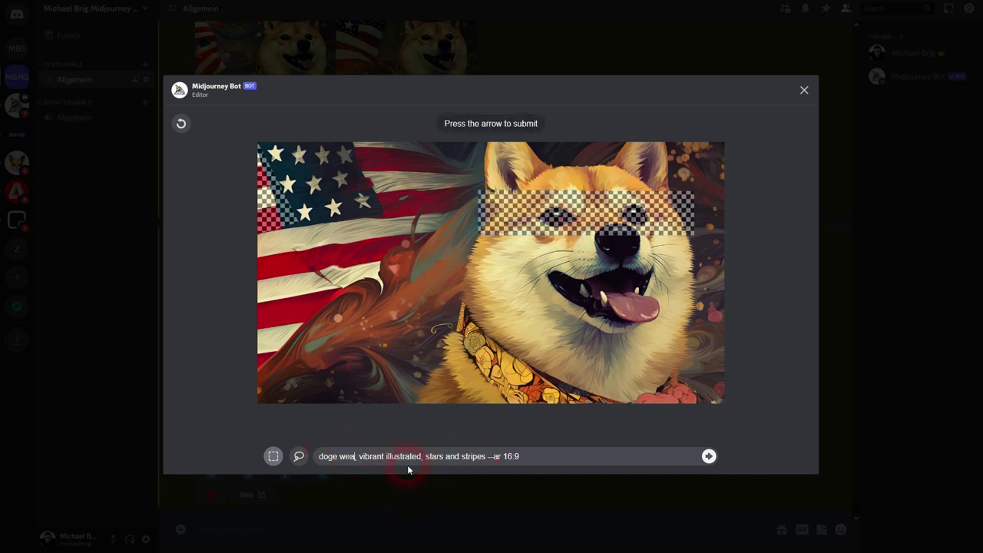
type("lasses")
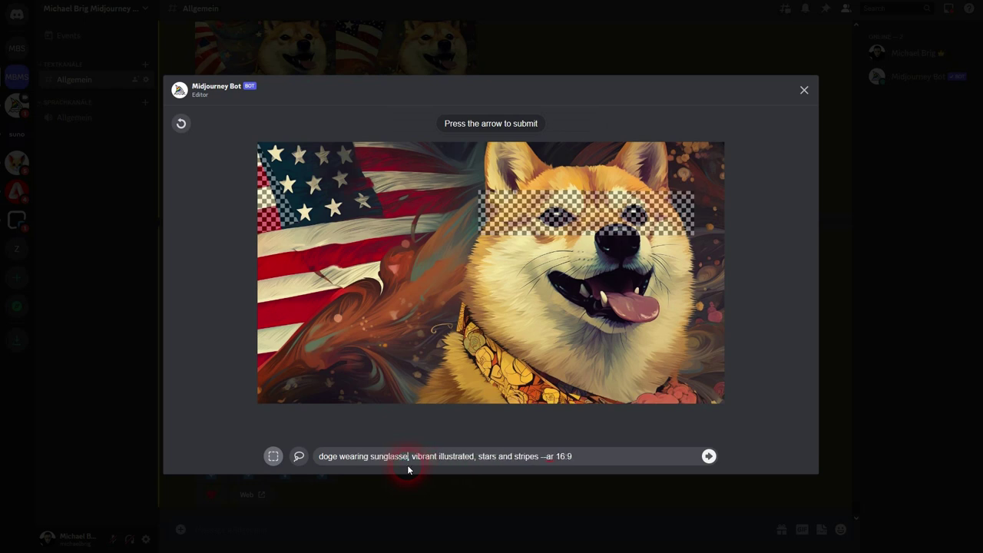
left_click(548, 459)
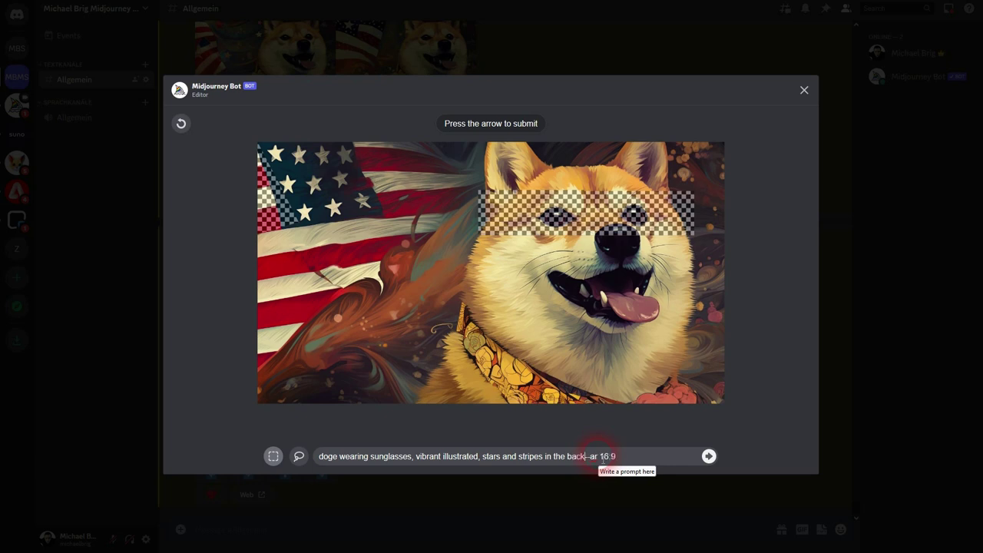
left_click(711, 457)
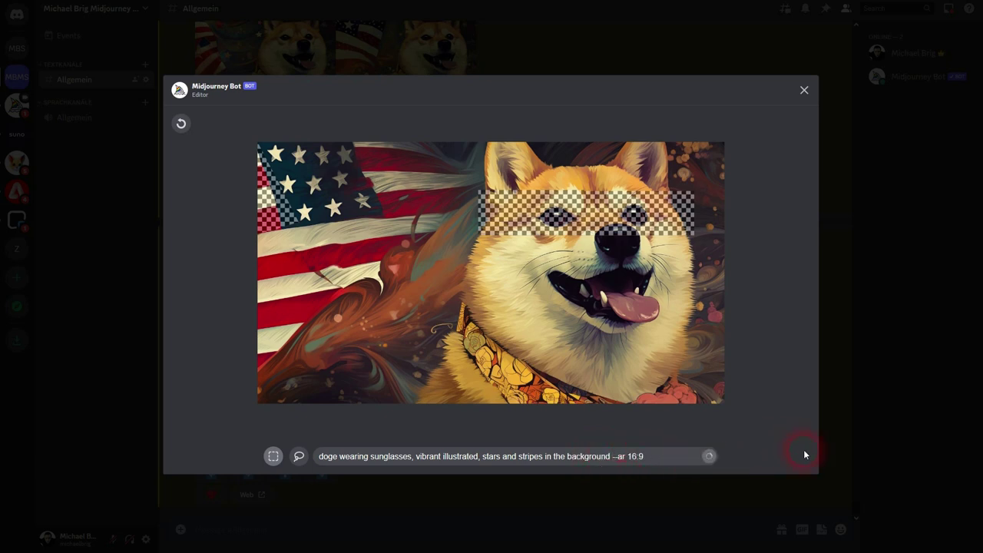
key("Escape")
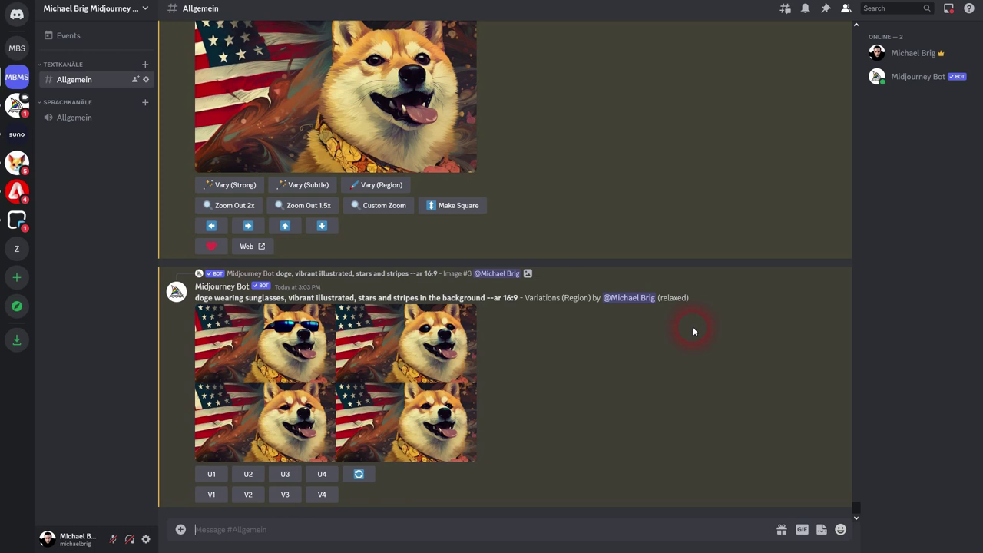
Preview the sunglasses grid, upscale image #2 with U2, and open Vary (Region) on it
left_click(319, 343)
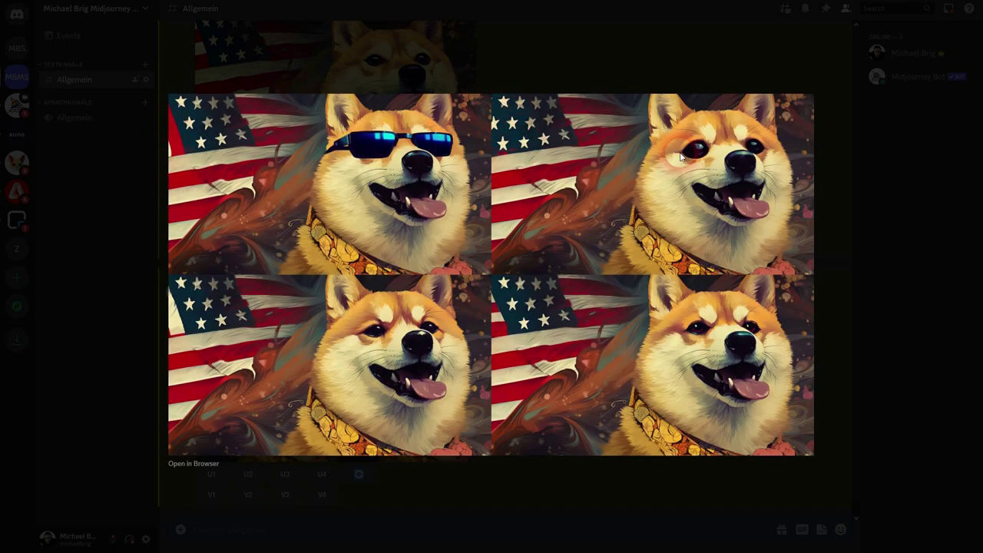
left_click(915, 261)
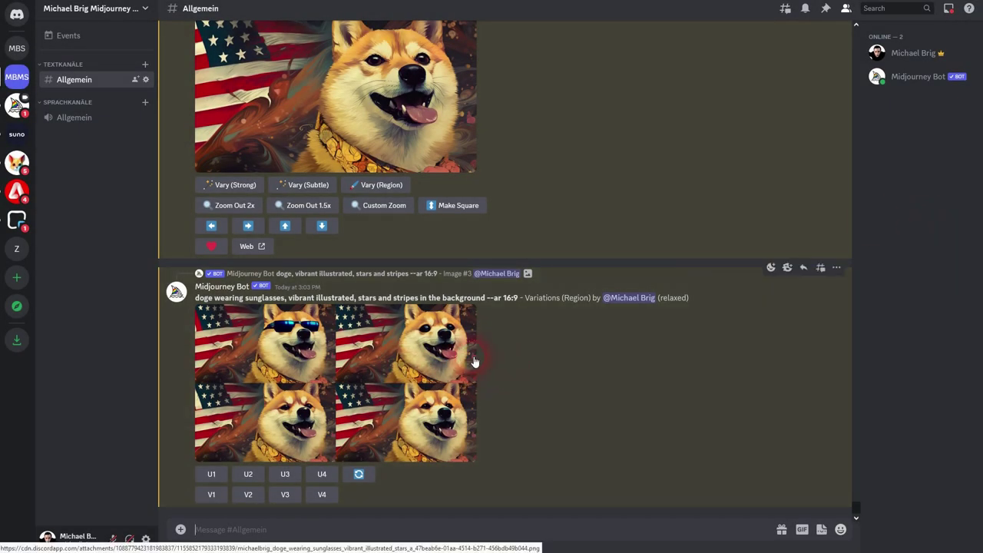
left_click(248, 474)
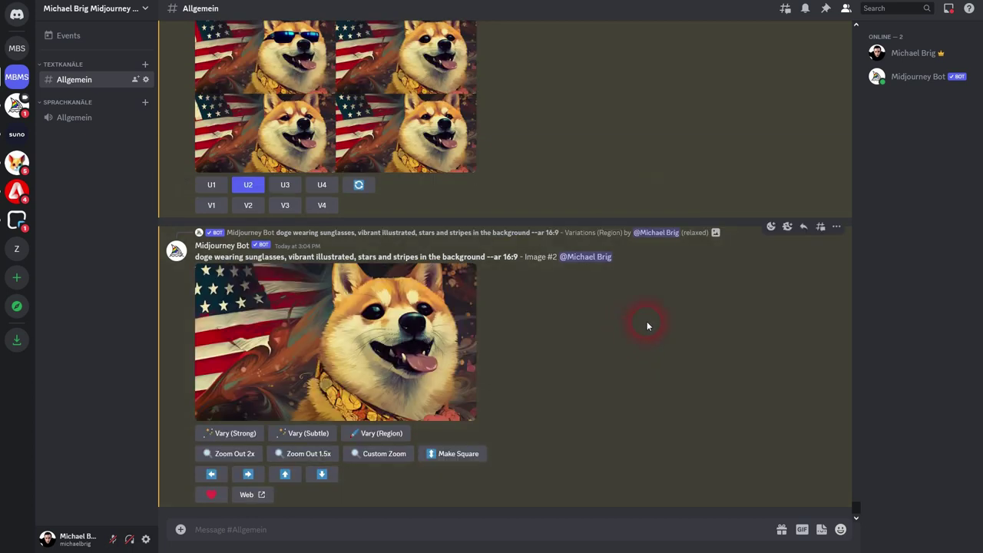
left_click(385, 435)
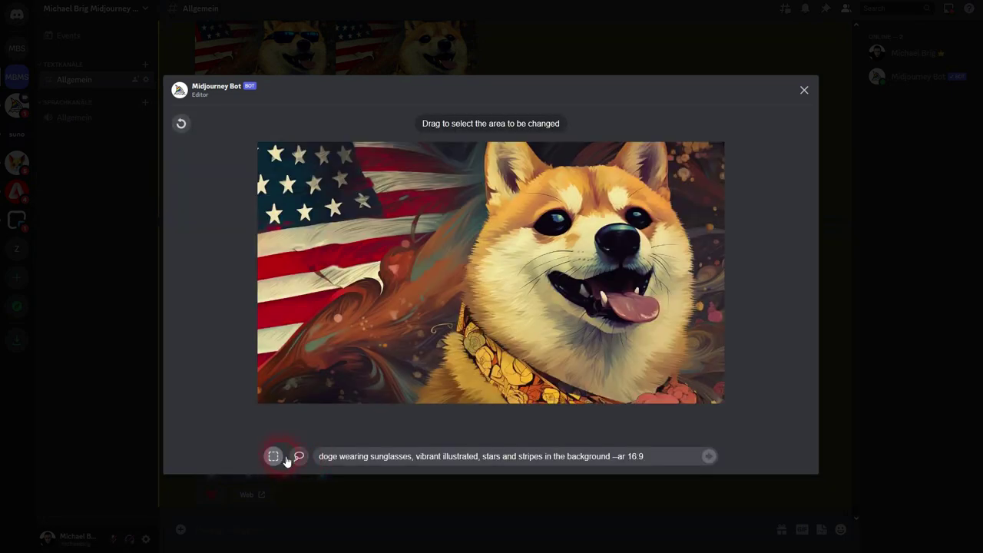
Lasso the eye area of upscaled image #2, submit it, and enlarge the resulting grid
left_click(298, 458)
mouse_move(671, 195)
left_mouse_down()
mouse_move(638, 188)
mouse_move(597, 204)
mouse_move(511, 196)
mouse_move(484, 230)
mouse_move(530, 253)
mouse_move(578, 232)
mouse_move(619, 244)
mouse_move(690, 230)
mouse_move(662, 193)
mouse_move(640, 189)
left_mouse_up()
left_click(713, 459)
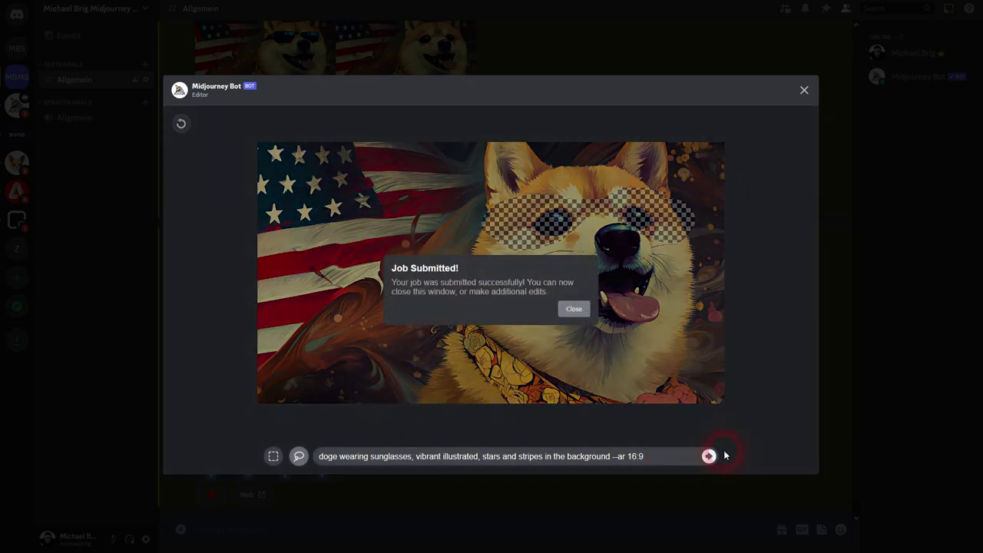
left_click(639, 333)
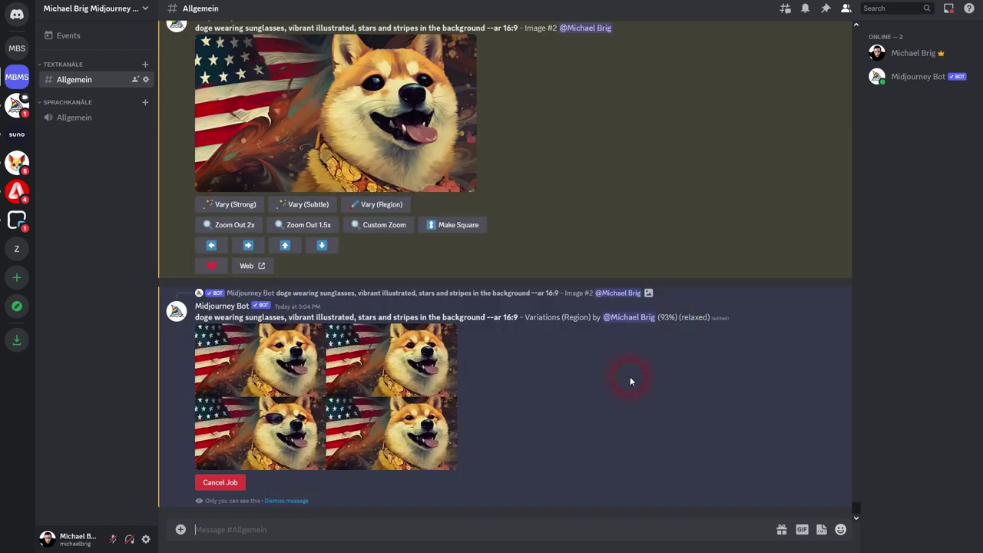
left_click(432, 393)
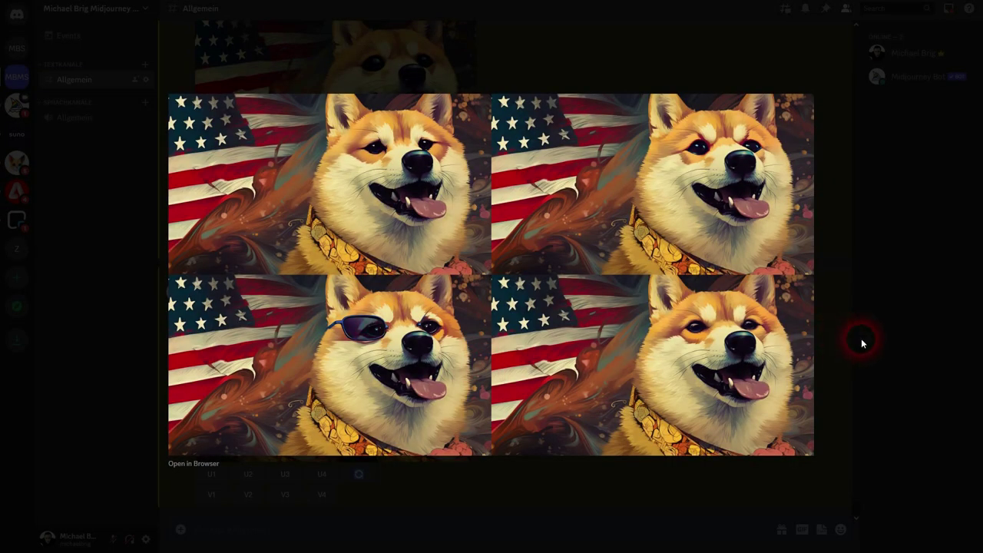
Upscale sunglasses image #3 and trim its region prompt to 'sunglasses --ar 16:9'
left_click(861, 343)
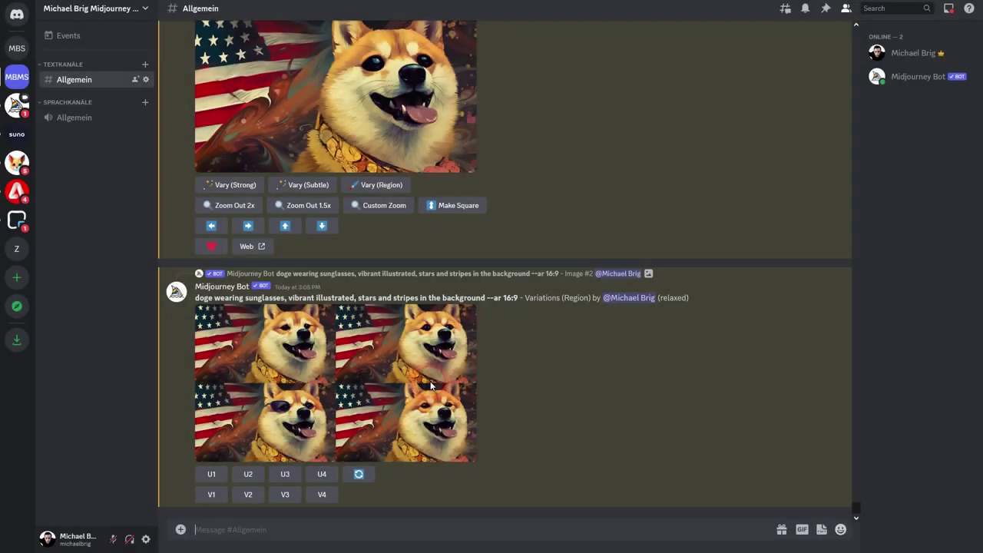
left_click(286, 475)
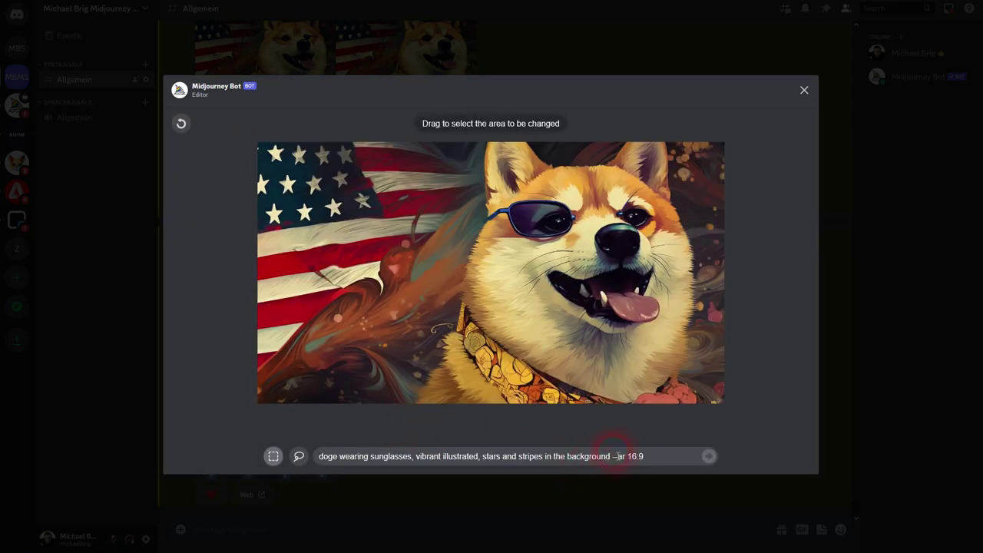
left_click_drag(613, 456, 226, 467)
key("BackSpace")
key("BackSpace")
key("BackSpace")
Lasso the eyes and sunglasses and submit the region edit
left_click(299, 457)
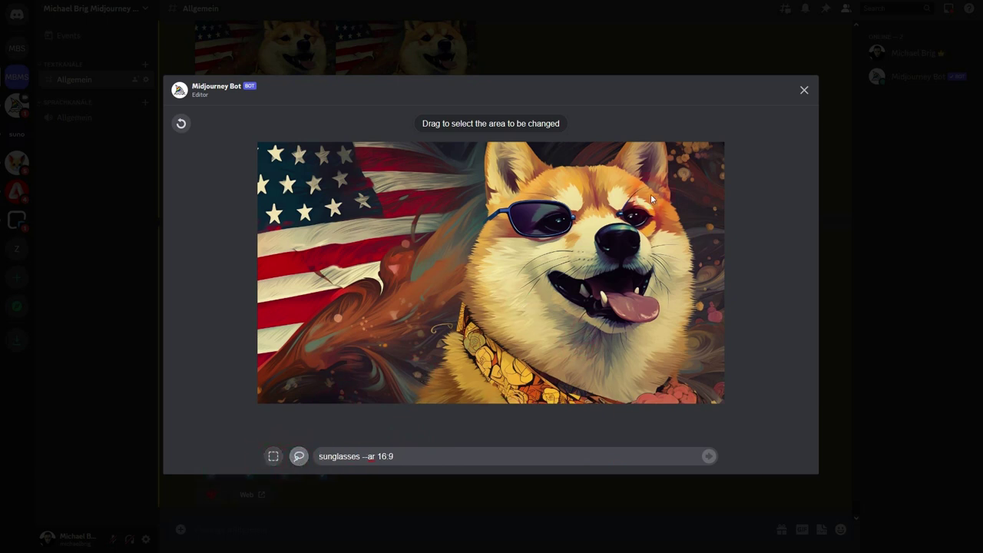
mouse_move(678, 208)
left_mouse_down()
mouse_move(625, 194)
mouse_move(584, 209)
mouse_move(514, 193)
mouse_move(471, 222)
mouse_move(485, 244)
mouse_move(534, 252)
mouse_move(608, 218)
mouse_move(681, 240)
mouse_move(689, 216)
left_mouse_up()
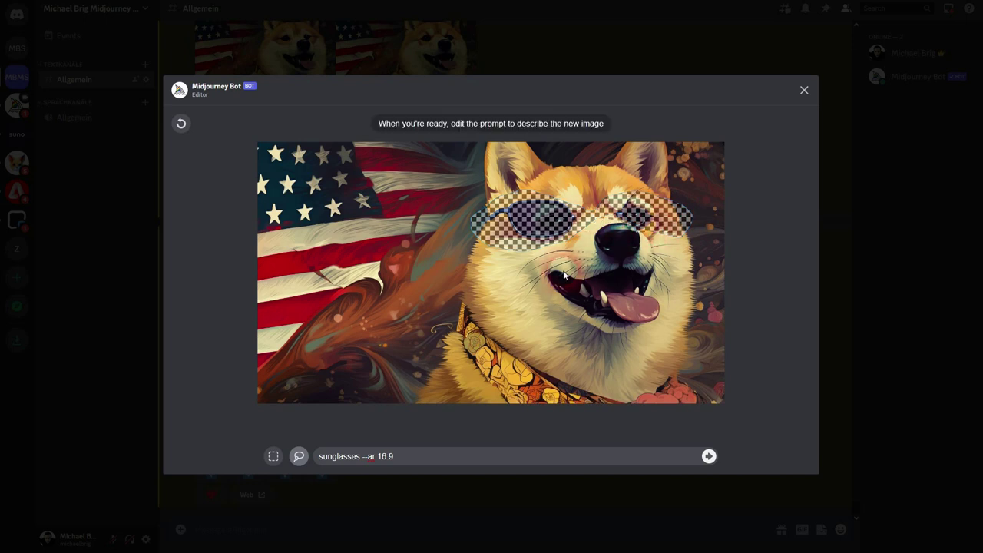
left_click(421, 455)
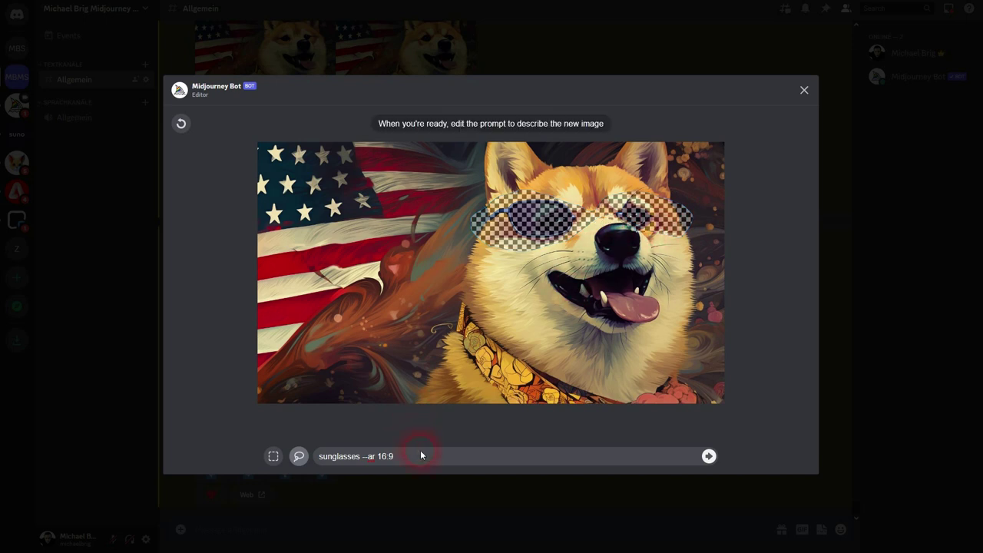
left_click(712, 457)
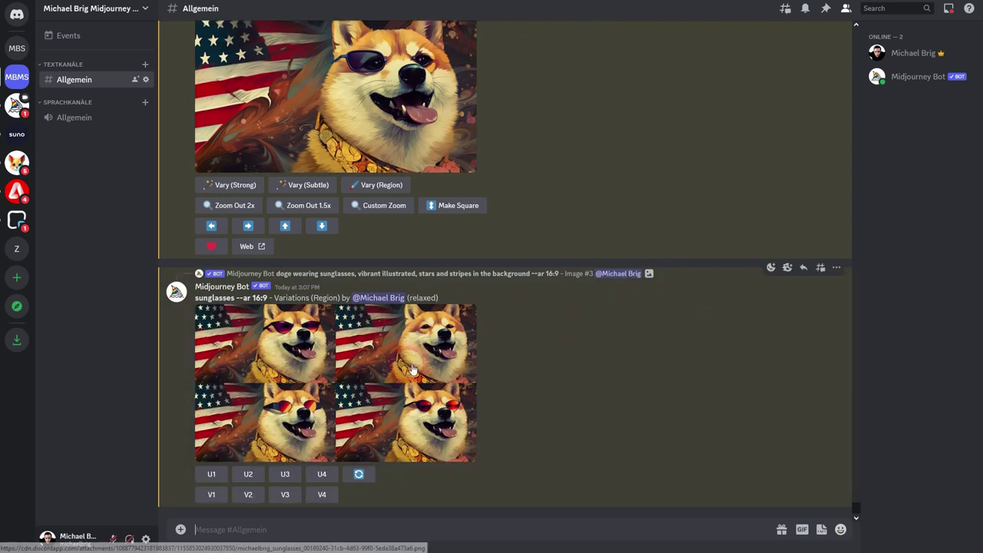
left_click(380, 374)
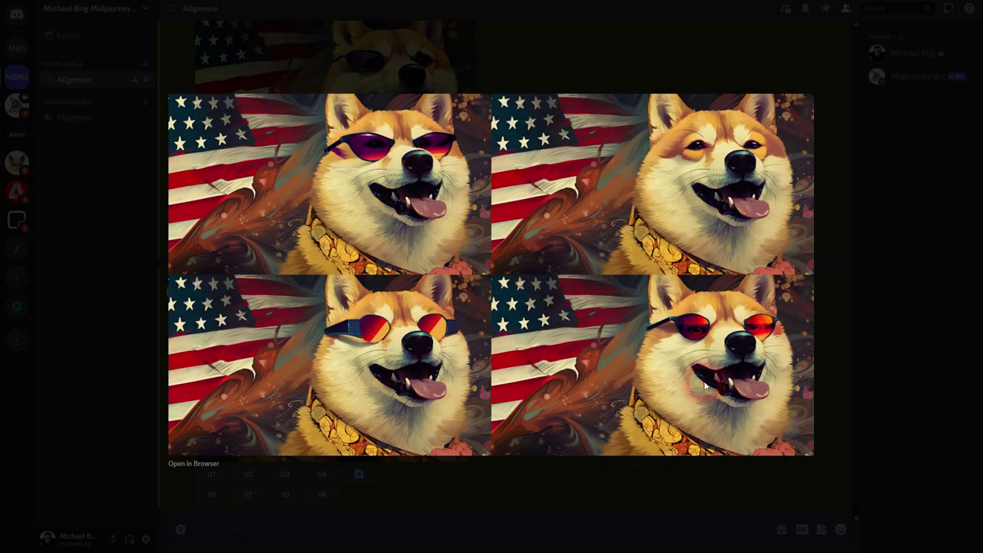
left_click(827, 269)
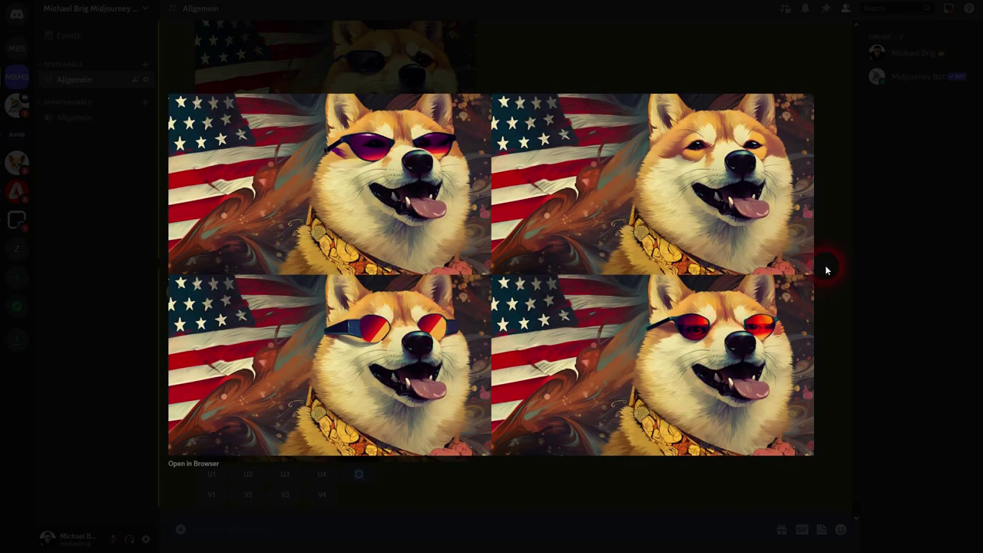
left_click(910, 244)
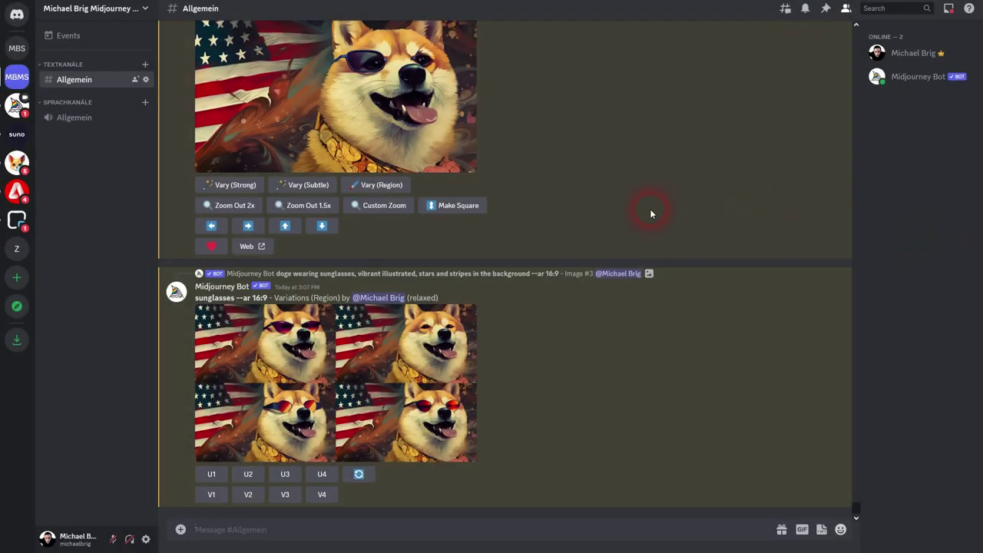
left_click_drag(196, 298, 234, 298)
left_click(642, 276)
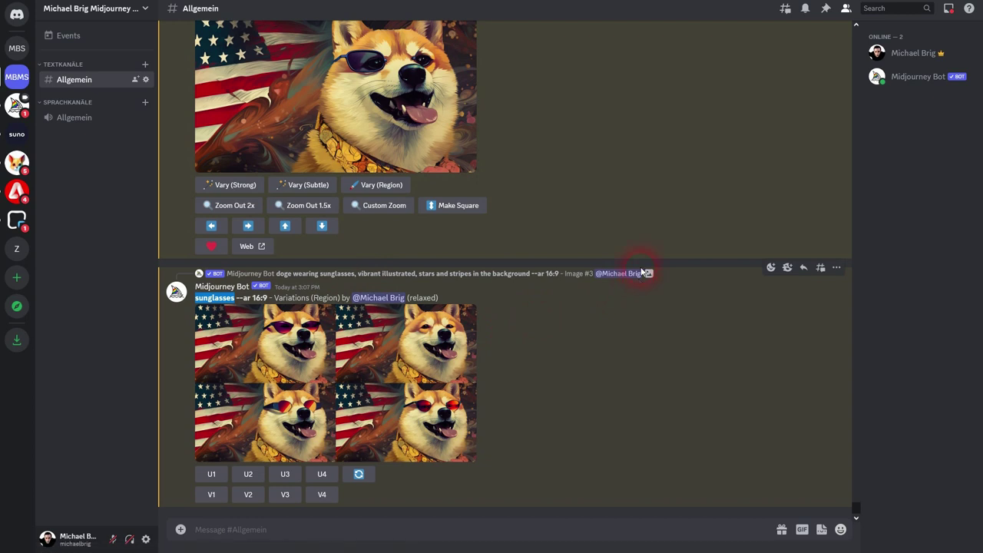